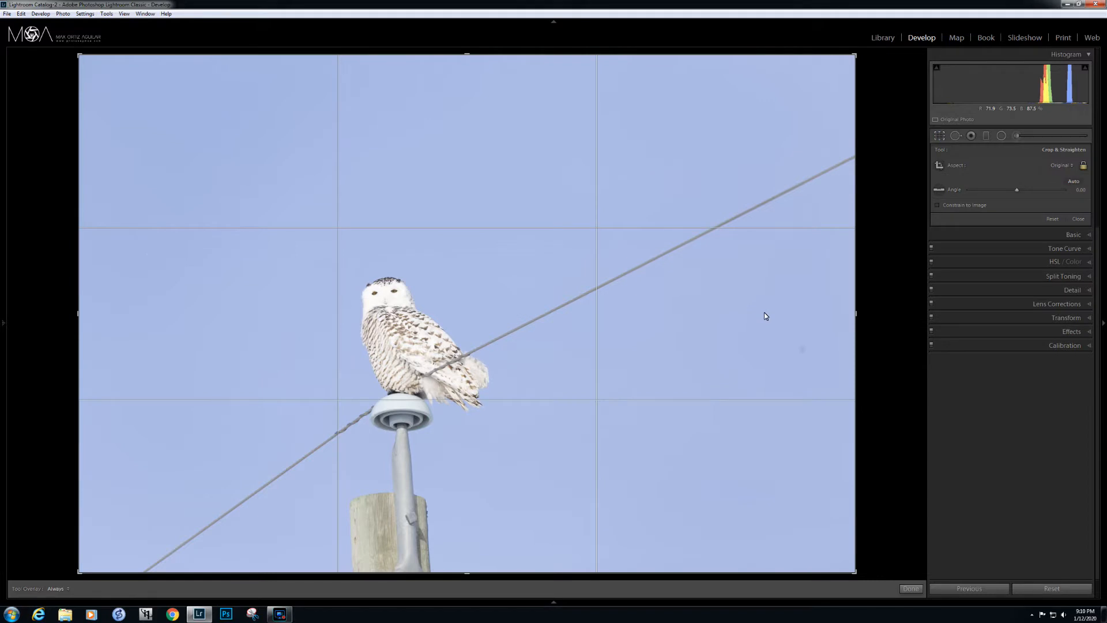
Crop the photo to a portrait frame at the original aspect ratio, placed tightly around the owl and pole, and apply it.
{"action": "key", "text": "x"}
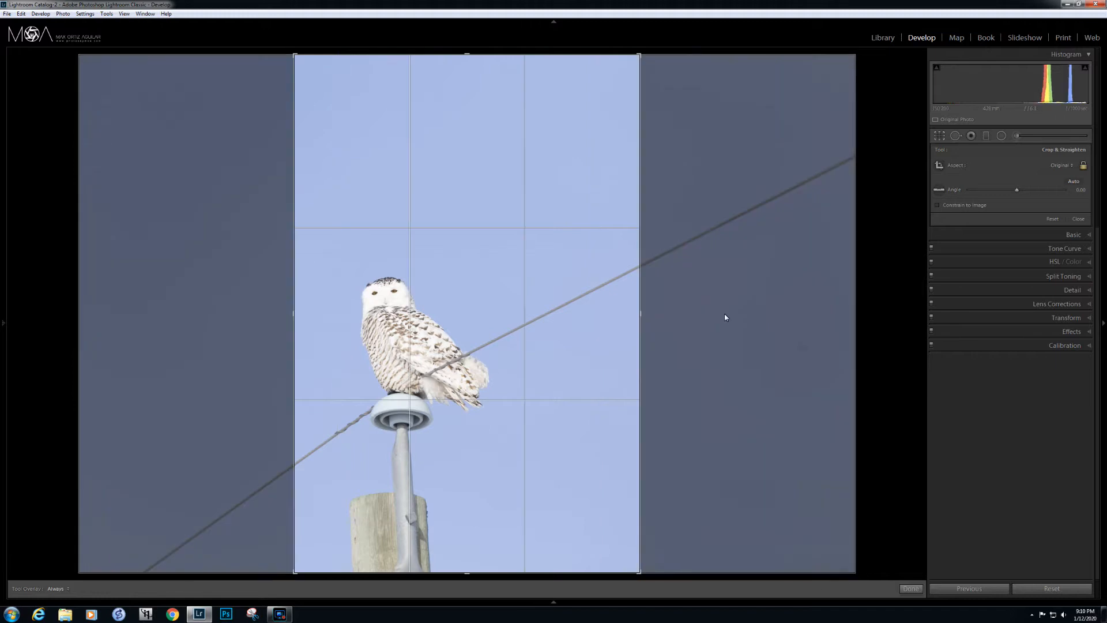
{"action": "left_click_drag", "start_coordinate": [455, 337], "coordinate": [552, 293]}
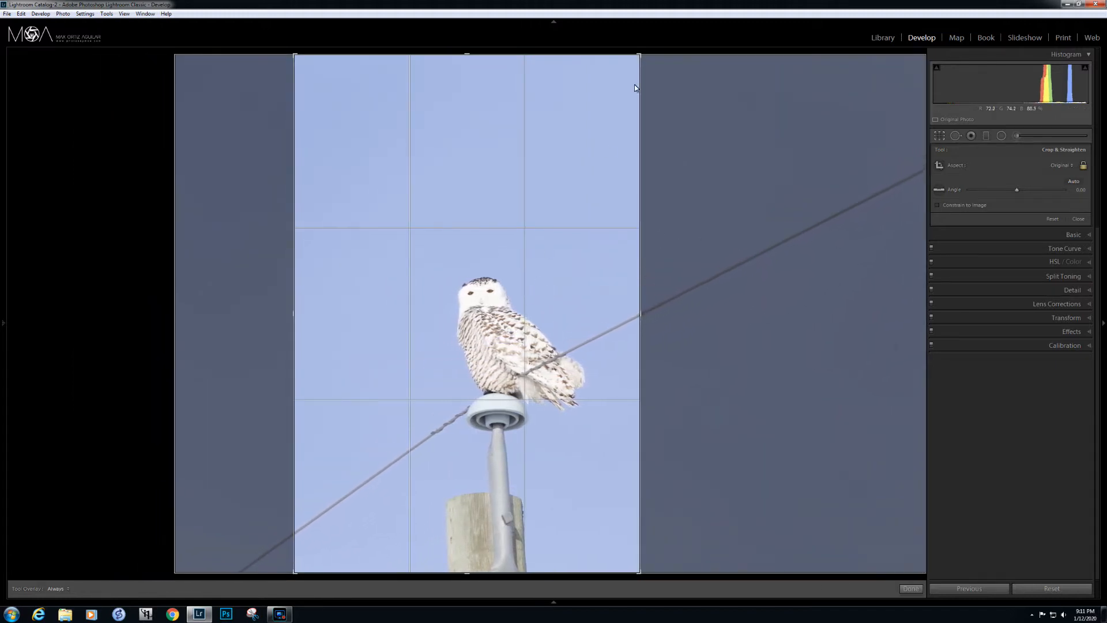
{"action": "left_click_drag", "start_coordinate": [640, 56], "coordinate": [615, 113]}
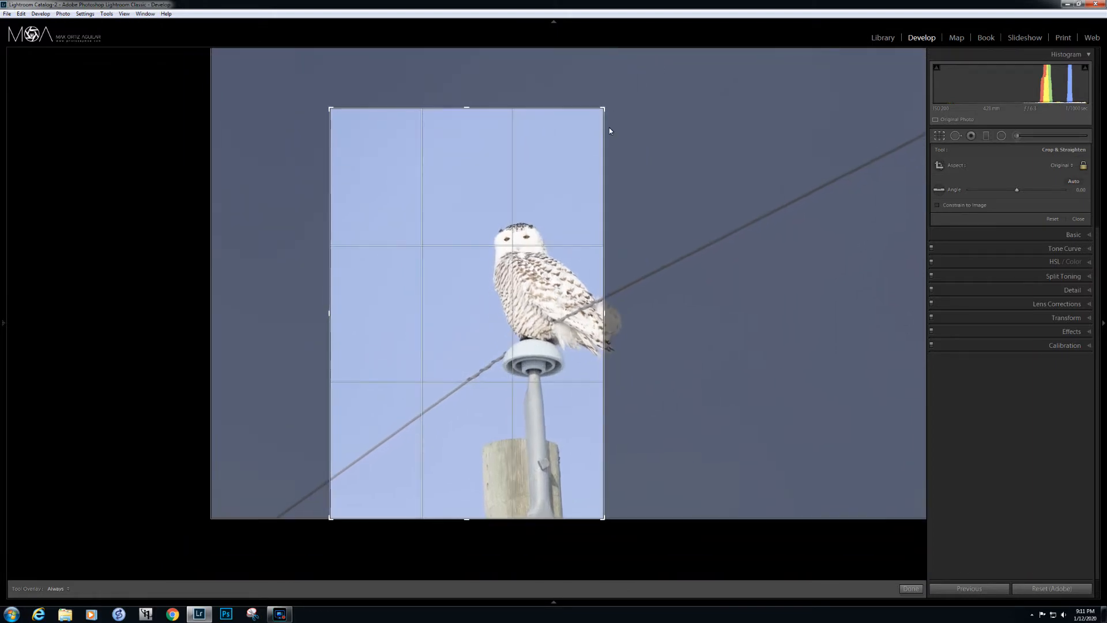
{"action": "left_click_drag", "start_coordinate": [536, 302], "coordinate": [504, 297]}
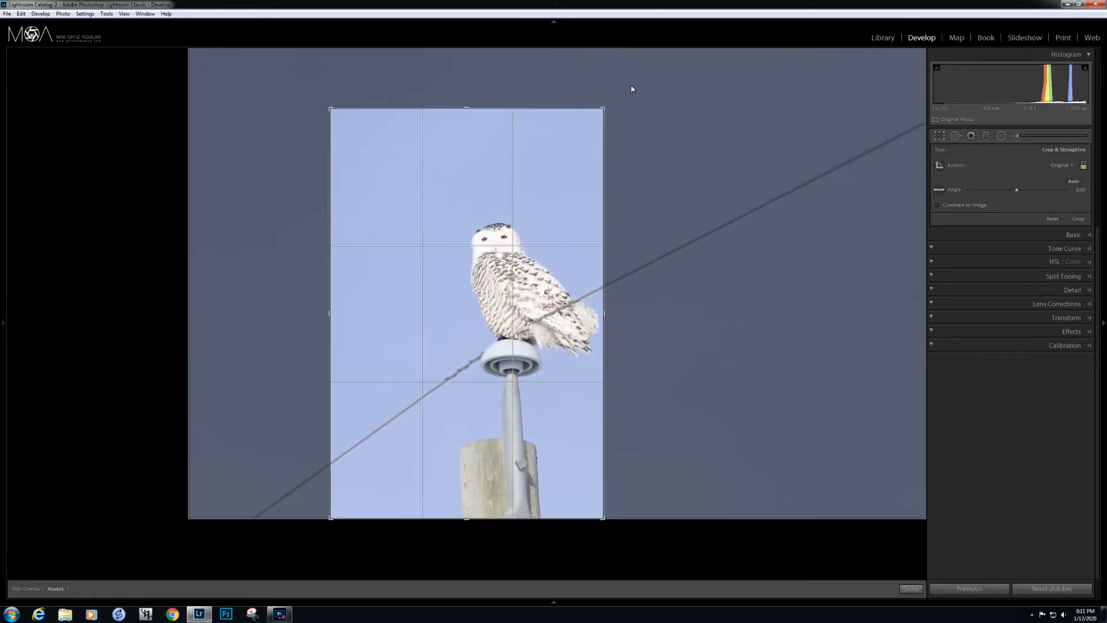
{"action": "left_click_drag", "start_coordinate": [604, 112], "coordinate": [634, 96]}
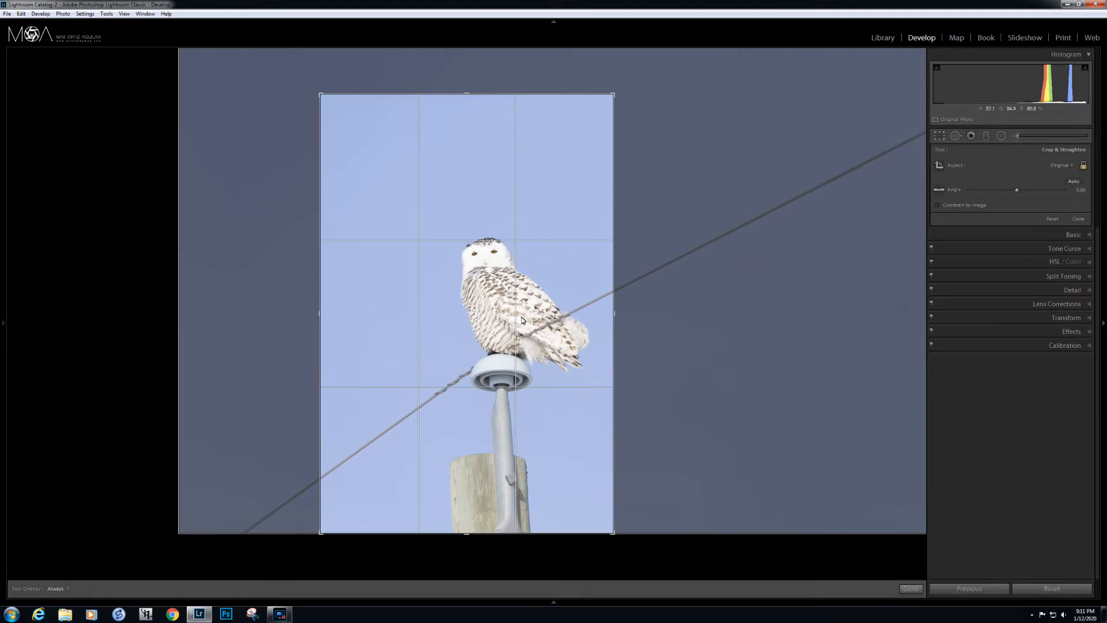
{"action": "mouse_move", "coordinate": [531, 291]}
{"action": "left_mouse_down"}
{"action": "mouse_move", "coordinate": [548, 291]}
{"action": "mouse_move", "coordinate": [528, 291]}
{"action": "left_mouse_up"}
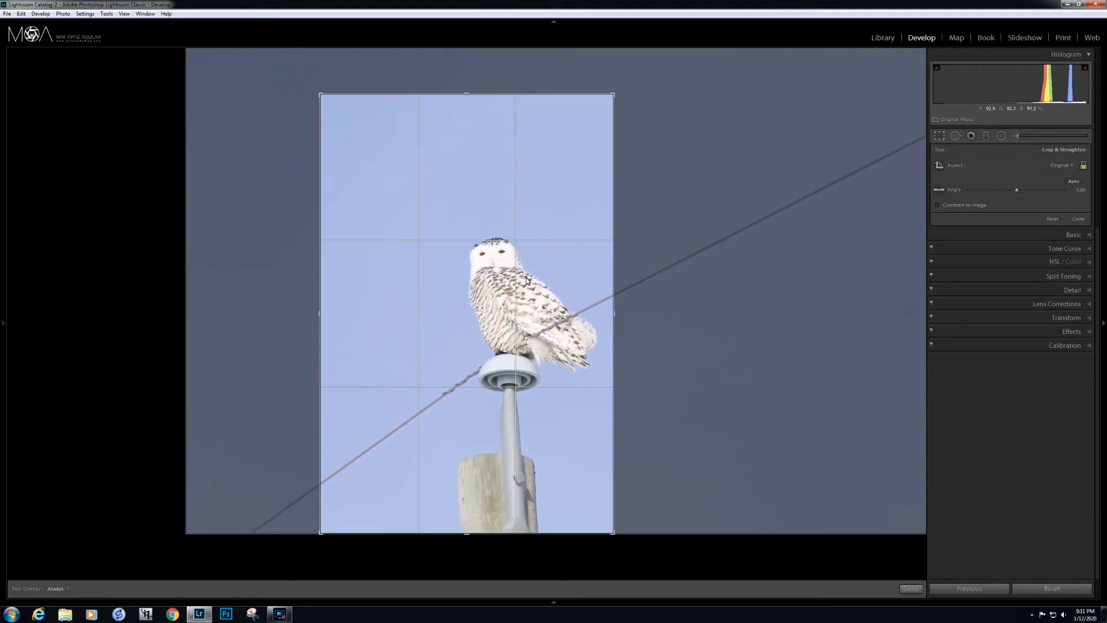
{"action": "left_click_drag", "start_coordinate": [613, 97], "coordinate": [603, 125]}
{"action": "left_click_drag", "start_coordinate": [512, 314], "coordinate": [488, 312]}
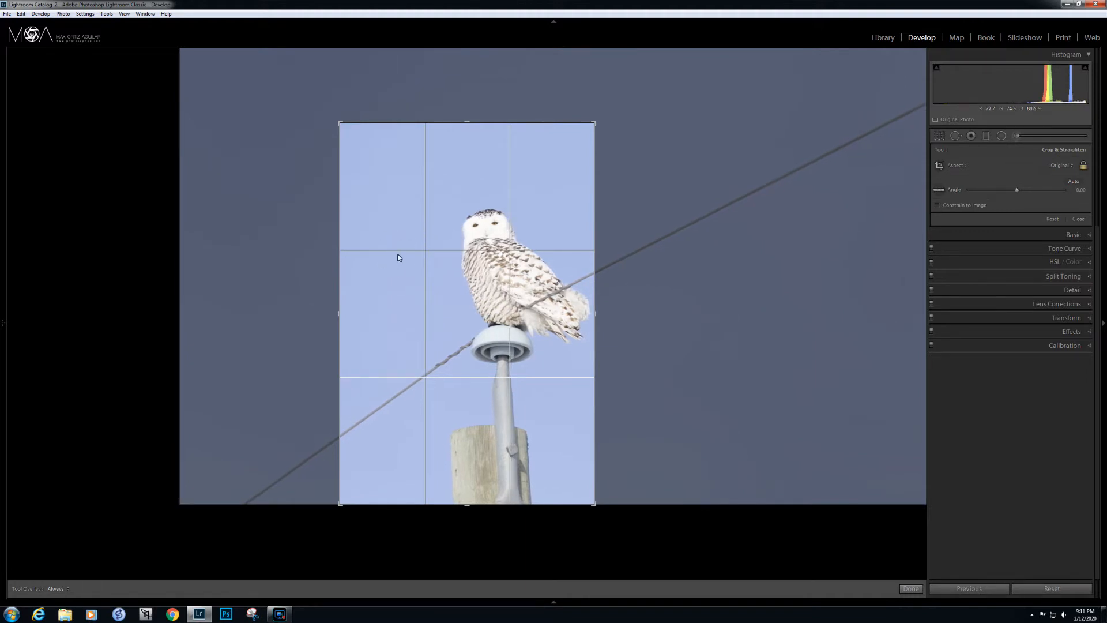
{"action": "left_click_drag", "start_coordinate": [528, 297], "coordinate": [524, 300]}
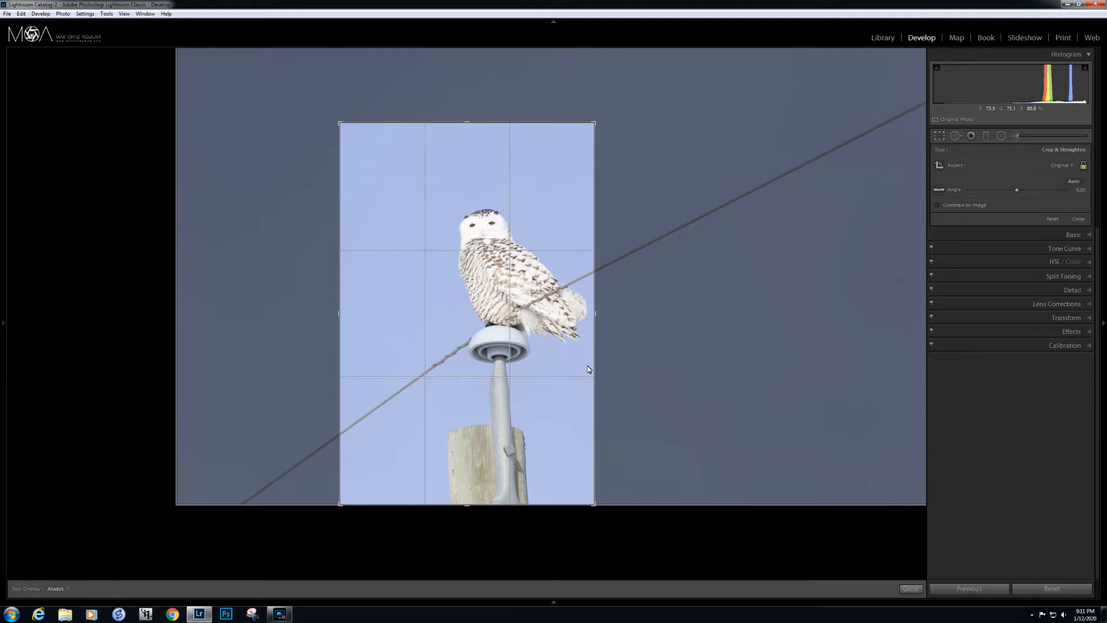
{"action": "left_click", "coordinate": [906, 588]}
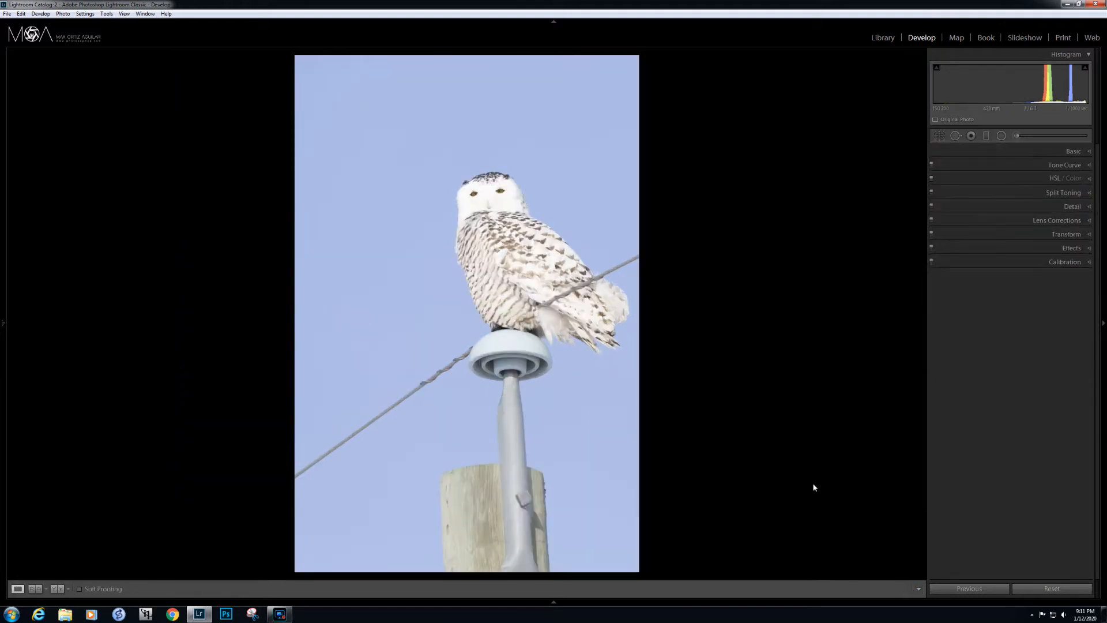
Expand the Basic adjustments and start Spot Removal in Heal mode, inspecting the photo with and without Visualize Spots.
{"action": "left_click", "coordinate": [1089, 154]}
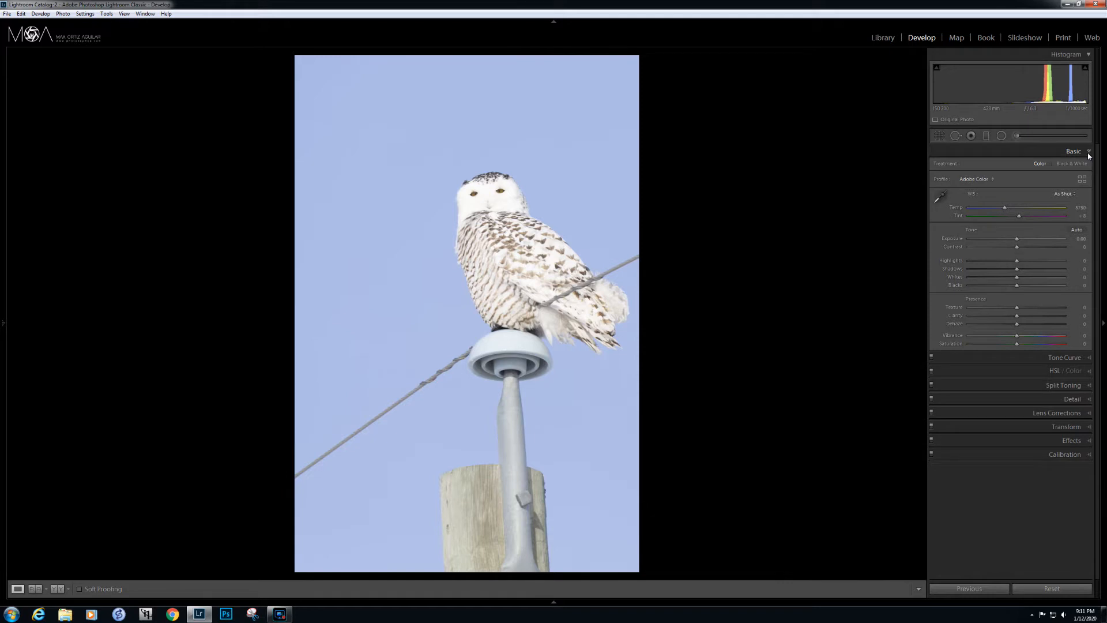
{"action": "left_click", "coordinate": [955, 137]}
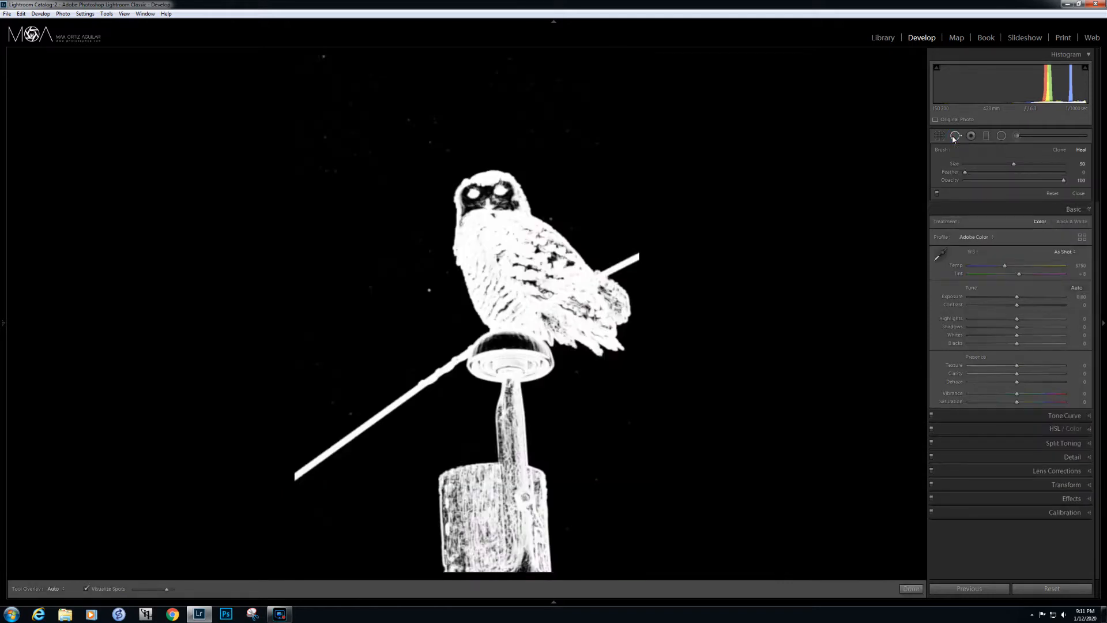
{"action": "left_click", "coordinate": [86, 589]}
{"action": "left_click", "coordinate": [87, 589]}
{"action": "left_click", "coordinate": [86, 589]}
{"action": "left_click", "coordinate": [87, 589]}
Heal three dust spots in the sky around the owl with a size 37 brush and turn off Visualize Spots.
{"action": "scroll", "coordinate": [430, 292], "scroll_direction": "down", "scroll_amount": 3}
{"action": "left_click", "coordinate": [428, 290]}
{"action": "left_click", "coordinate": [323, 56]}
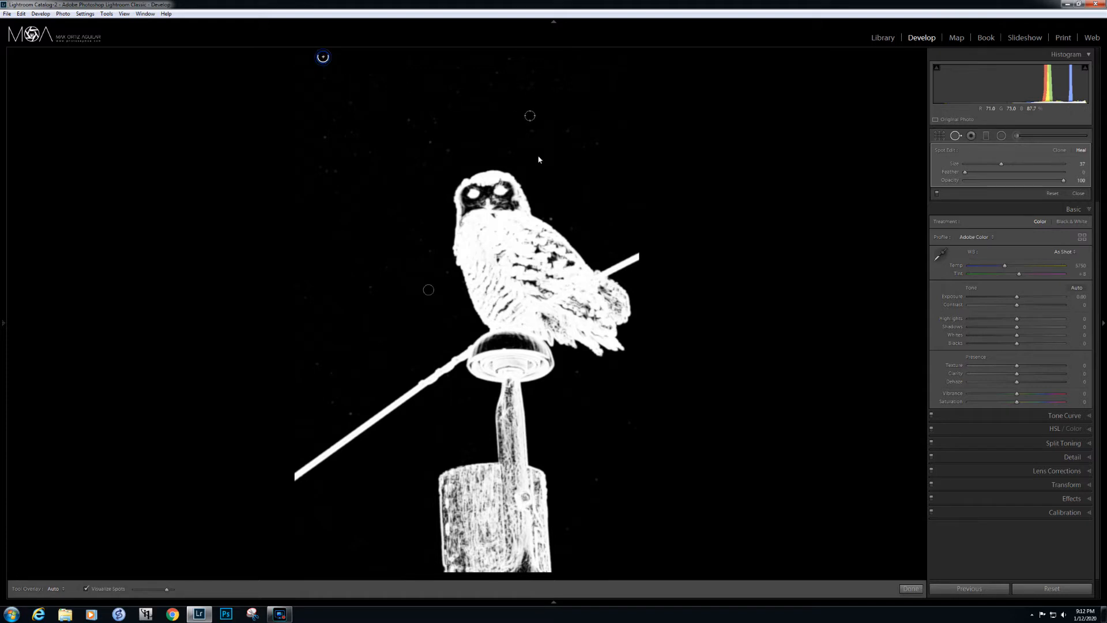
{"action": "left_click", "coordinate": [550, 218]}
{"action": "left_click", "coordinate": [86, 590]}
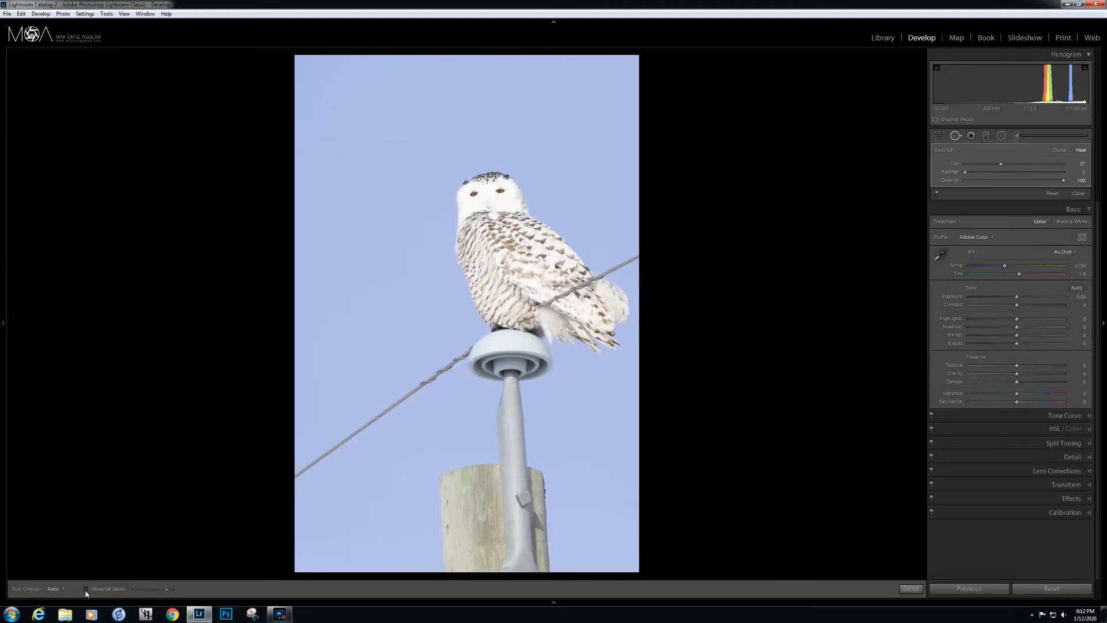
{"action": "left_click", "coordinate": [911, 588]}
{"action": "key", "text": "q"}
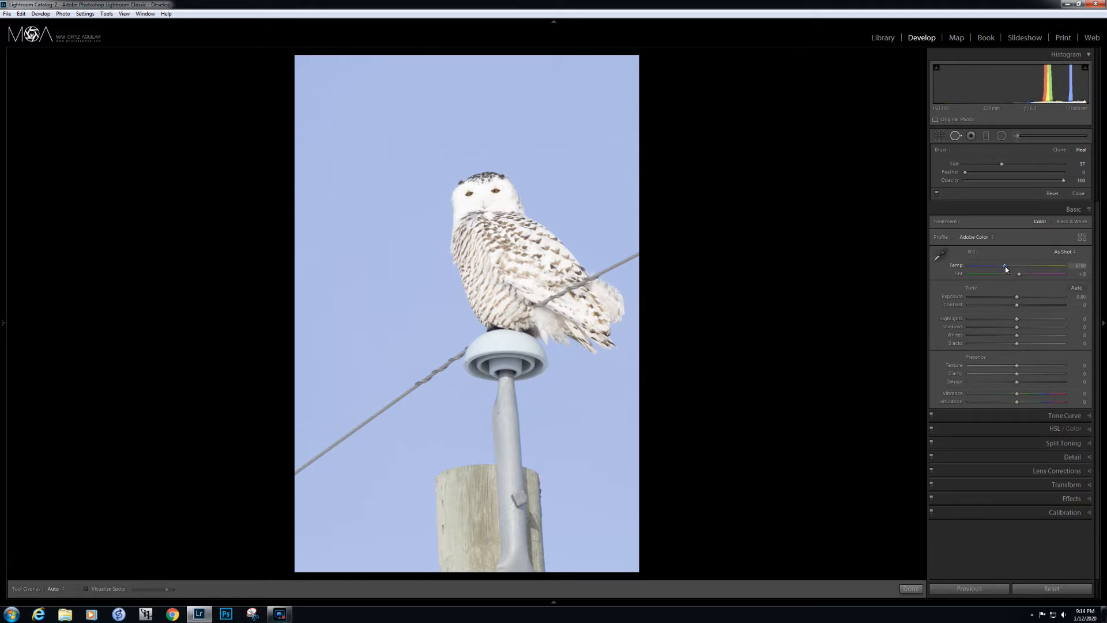
Cool the white balance by lowering the temperature to 4851.
{"action": "left_click_drag", "start_coordinate": [1006, 269], "coordinate": [1002, 272]}
{"action": "left_click_drag", "start_coordinate": [1002, 270], "coordinate": [1002, 271]}
{"action": "left_click_drag", "start_coordinate": [1002, 271], "coordinate": [998, 270]}
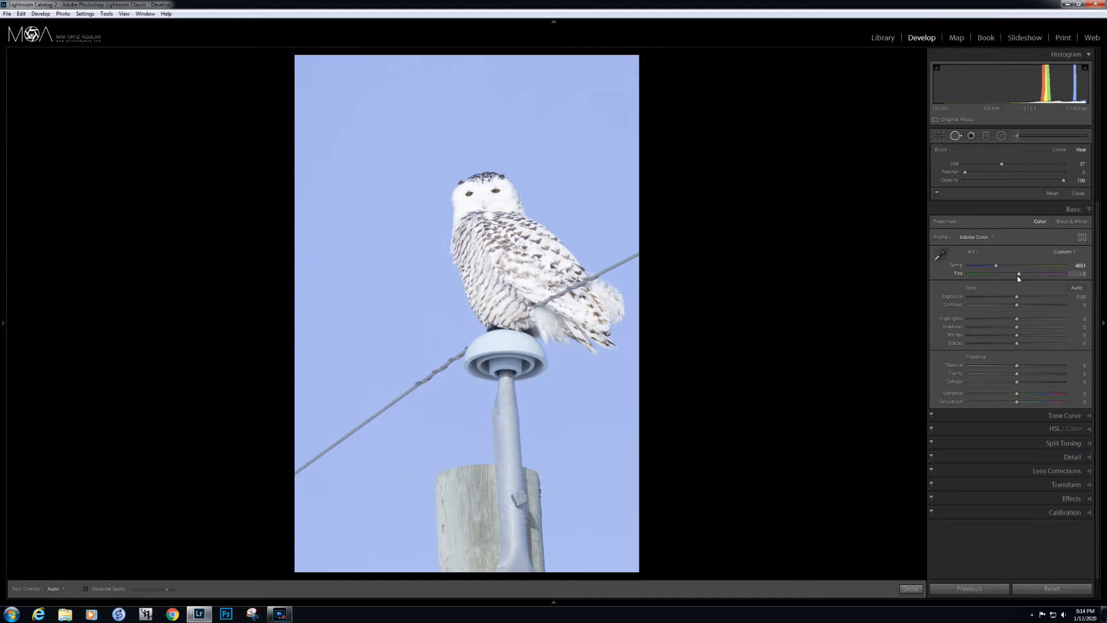
Try shifting the tint toward magenta and bring it back to its original value.
{"action": "key", "text": "Down"}
{"action": "key", "text": "Down"}
{"action": "key", "text": "Down"}
{"action": "key", "text": "Down"}
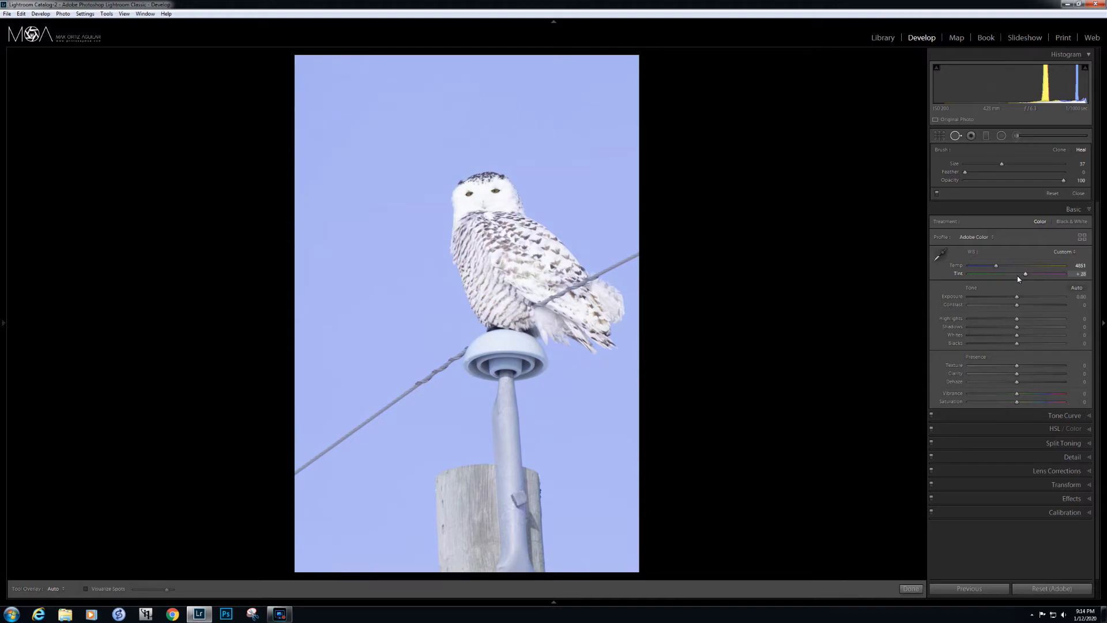
{"action": "key", "text": "Up"}
{"action": "key", "text": "Up"}
{"action": "key", "text": "Up"}
{"action": "key", "text": "Up"}
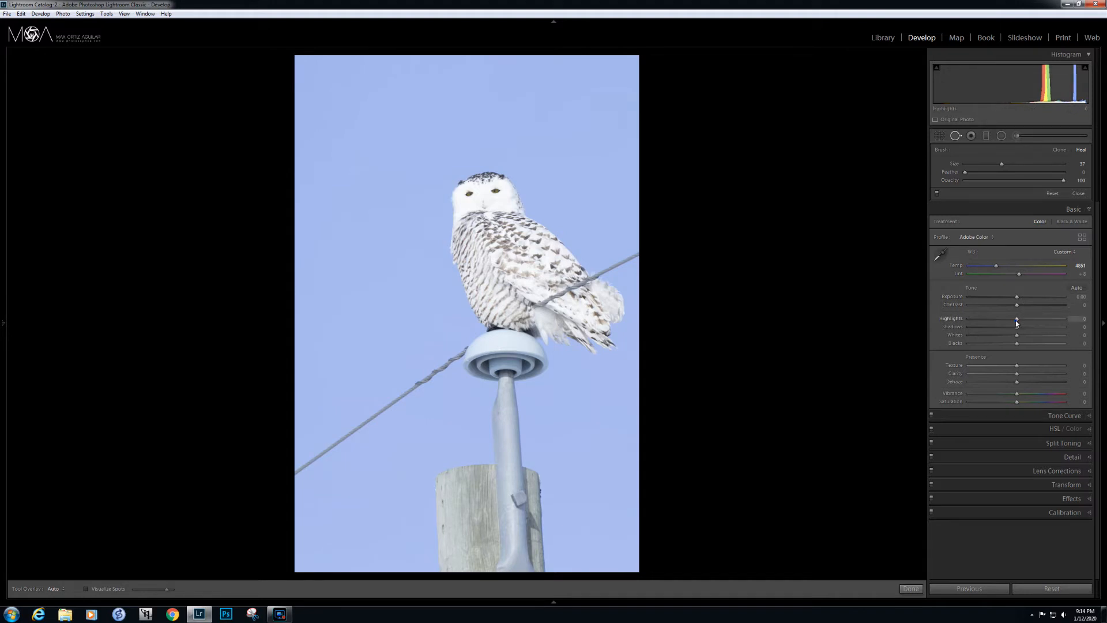
Set Highlights to -100, compare the owl's plumage with and without the adjustment, and close Spot Removal.
{"action": "left_click_drag", "start_coordinate": [1017, 323], "coordinate": [1005, 325]}
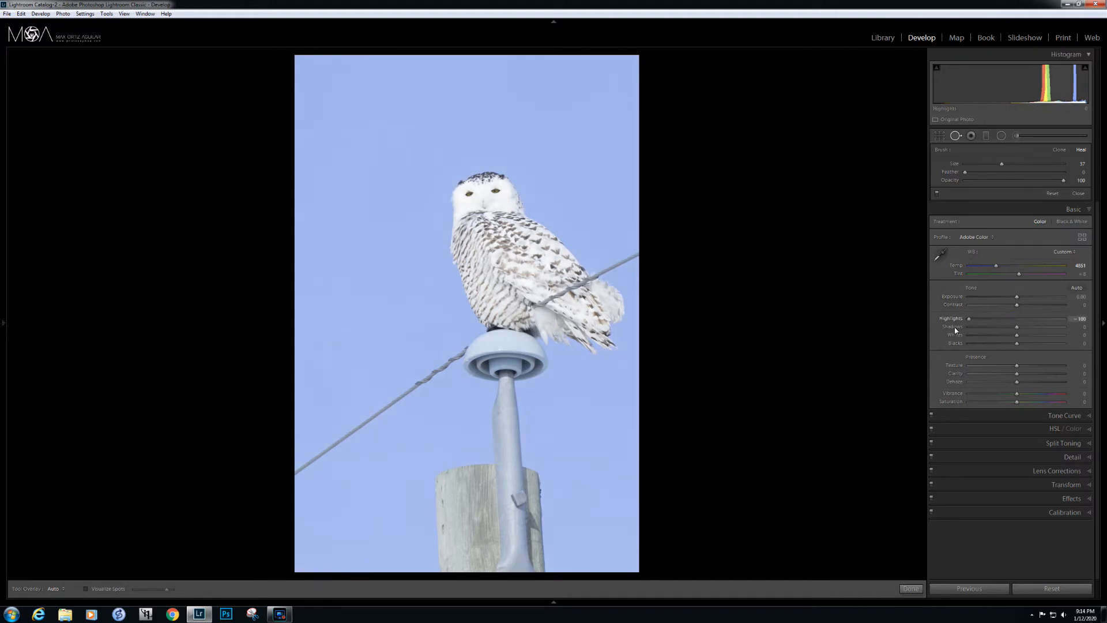
{"action": "left_click", "coordinate": [969, 320]}
{"action": "double_click", "coordinate": [969, 320]}
{"action": "left_click", "coordinate": [969, 320]}
{"action": "double_click", "coordinate": [969, 320]}
{"action": "left_click", "coordinate": [969, 320]}
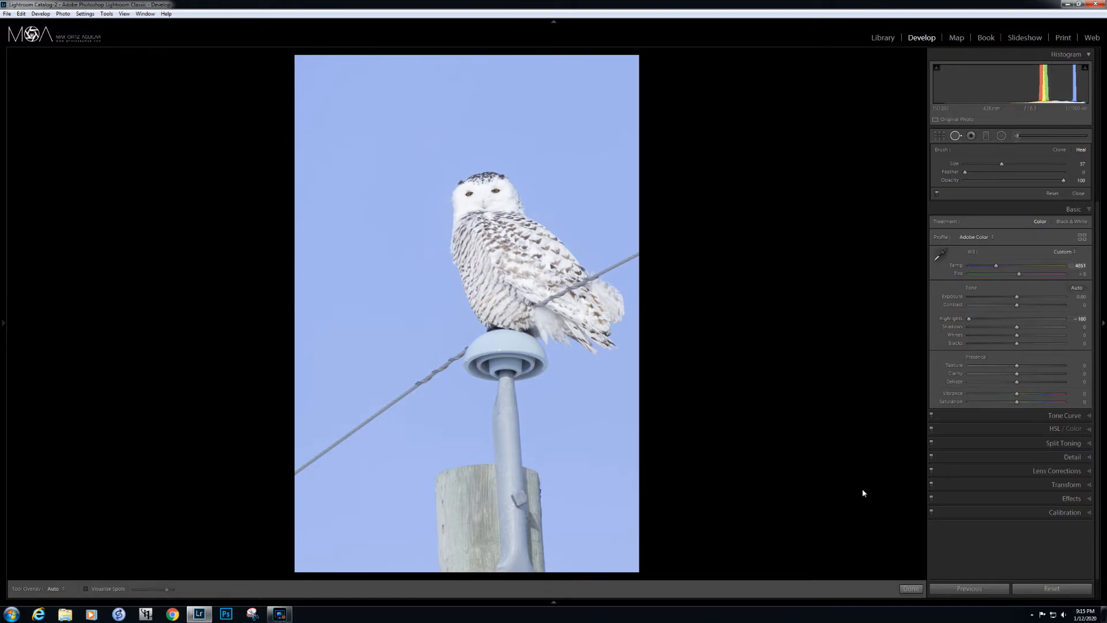
{"action": "left_click", "coordinate": [911, 588]}
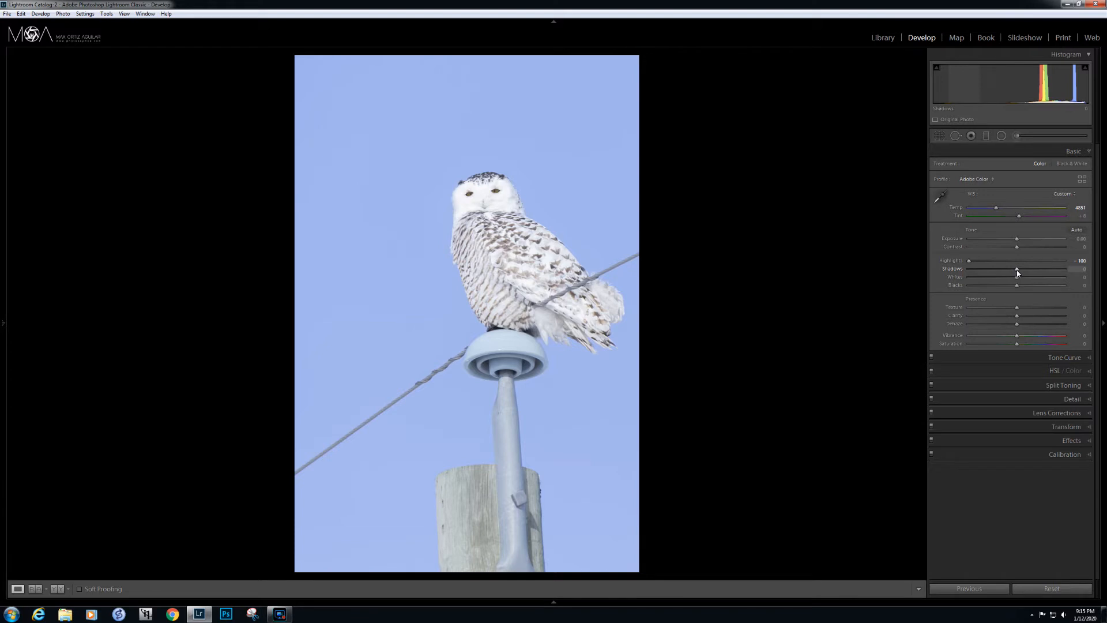
Try brightening the Shadows and reset them to 0.
{"action": "mouse_move", "coordinate": [1019, 272]}
{"action": "left_mouse_down"}
{"action": "mouse_move", "coordinate": [1008, 279]}
{"action": "mouse_move", "coordinate": [1040, 273]}
{"action": "left_mouse_up"}
{"action": "double_click", "coordinate": [1040, 273]}
{"action": "left_click", "coordinate": [1012, 275]}
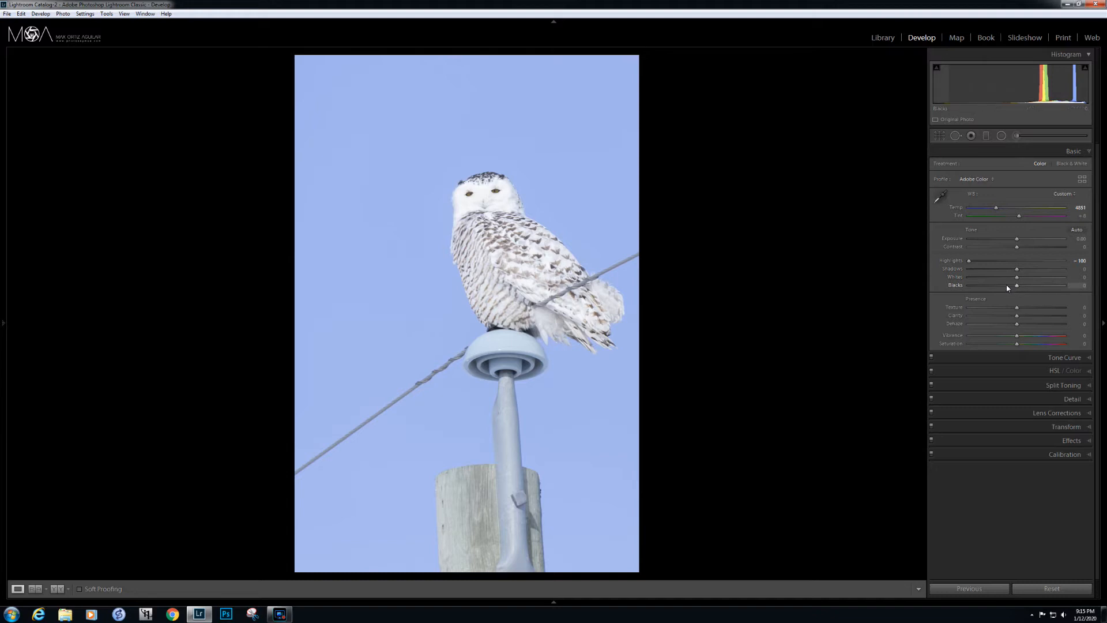
Try raising the Whites while checking for highlight clipping, and reset them to 0.
{"action": "left_click", "coordinate": [1018, 279], "text": "alt"}
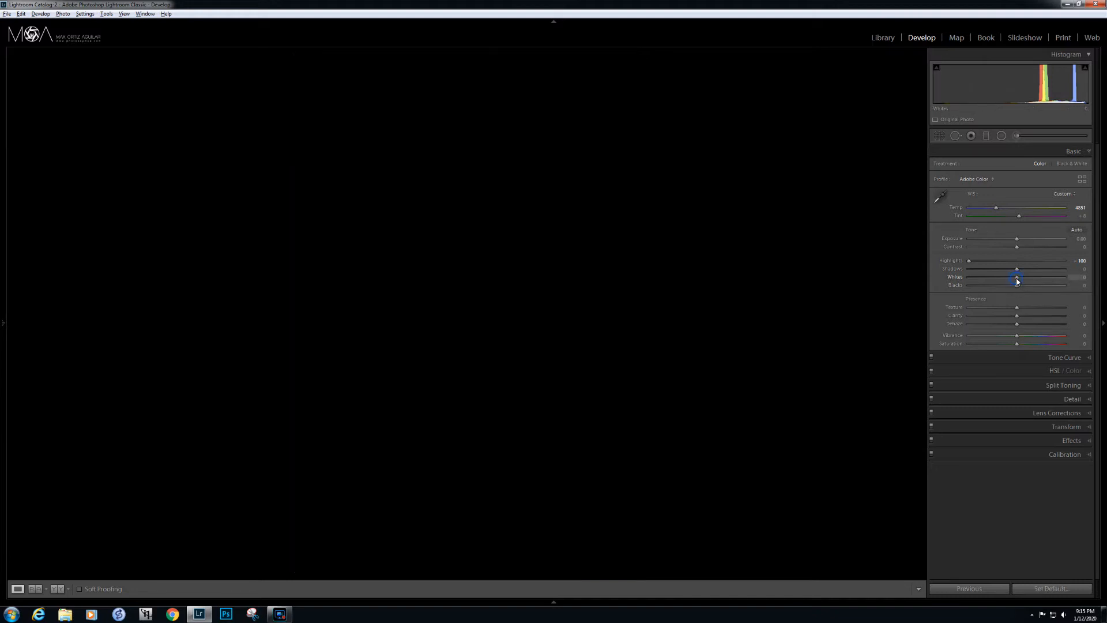
{"action": "left_click_drag", "start_coordinate": [1018, 281], "coordinate": [1034, 279]}
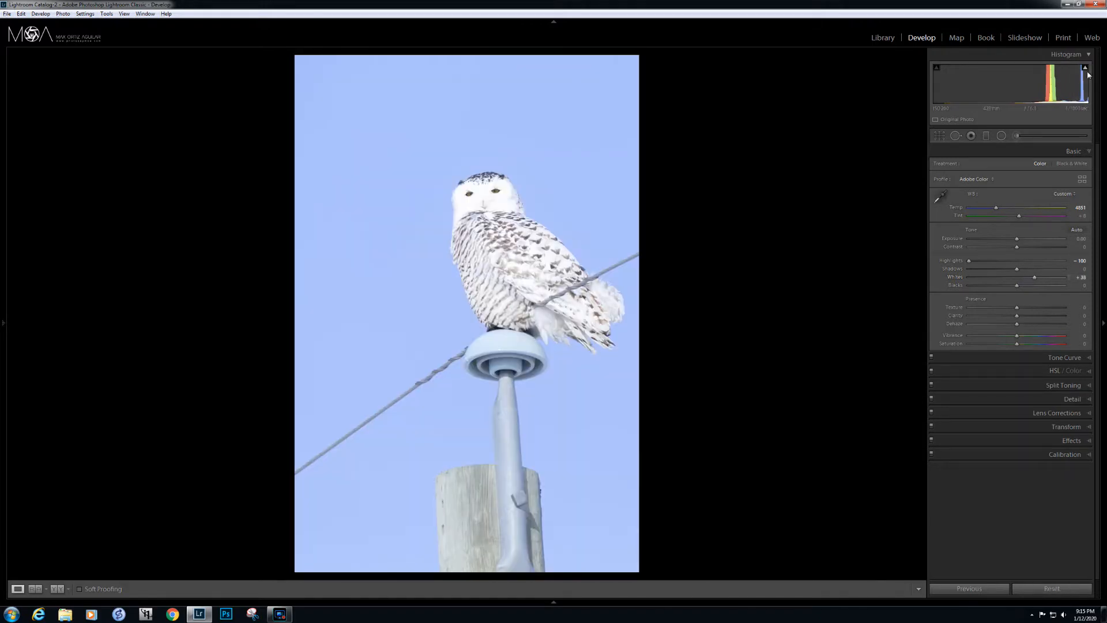
{"action": "mouse_move", "coordinate": [1088, 73]}
{"action": "left_click", "coordinate": [1034, 279], "text": "alt"}
{"action": "left_click_drag", "start_coordinate": [1035, 280], "coordinate": [1022, 278]}
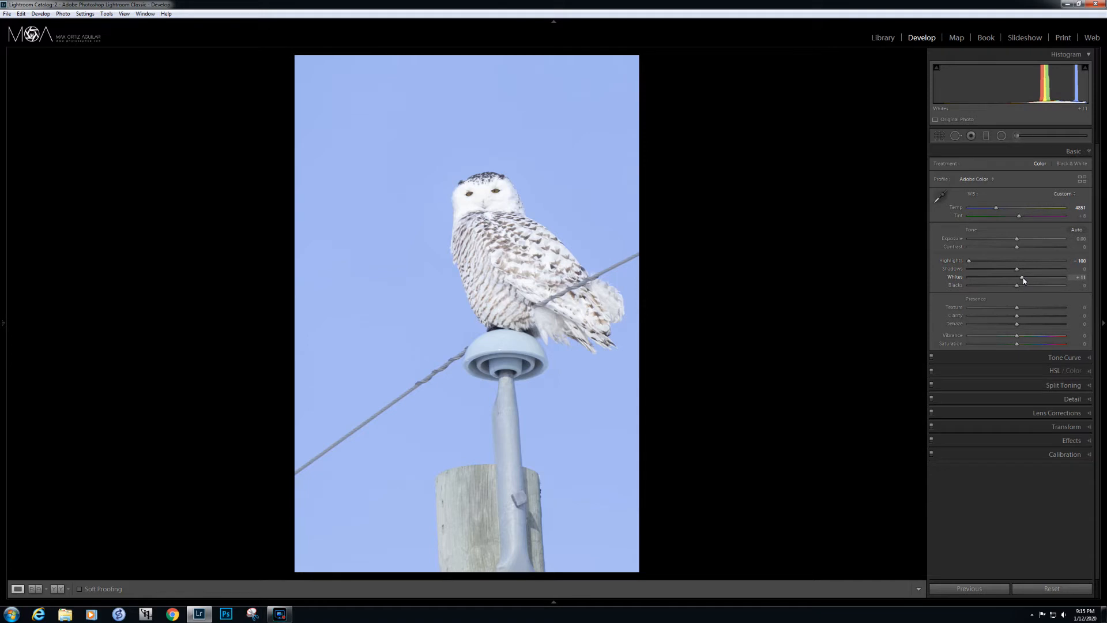
{"action": "left_click_drag", "start_coordinate": [1023, 280], "coordinate": [1024, 281]}
{"action": "double_click", "coordinate": [1023, 280]}
Try darkening the Blacks while checking for shadow clipping, and reset them to 0.
{"action": "left_click_drag", "start_coordinate": [1018, 291], "coordinate": [999, 290]}
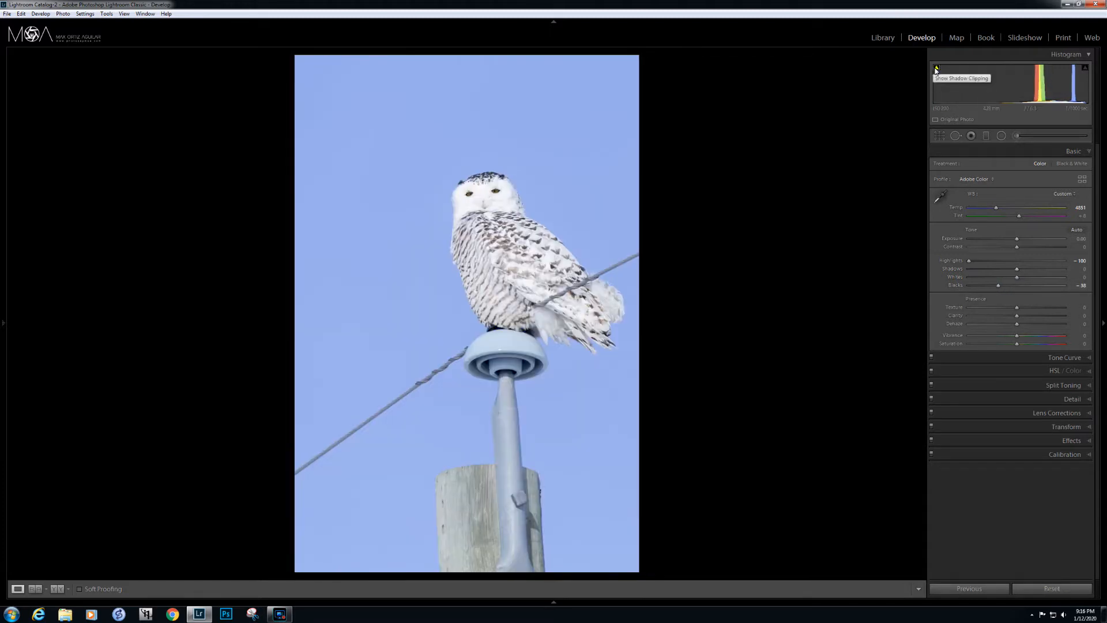
{"action": "left_click_drag", "start_coordinate": [998, 286], "coordinate": [990, 287]}
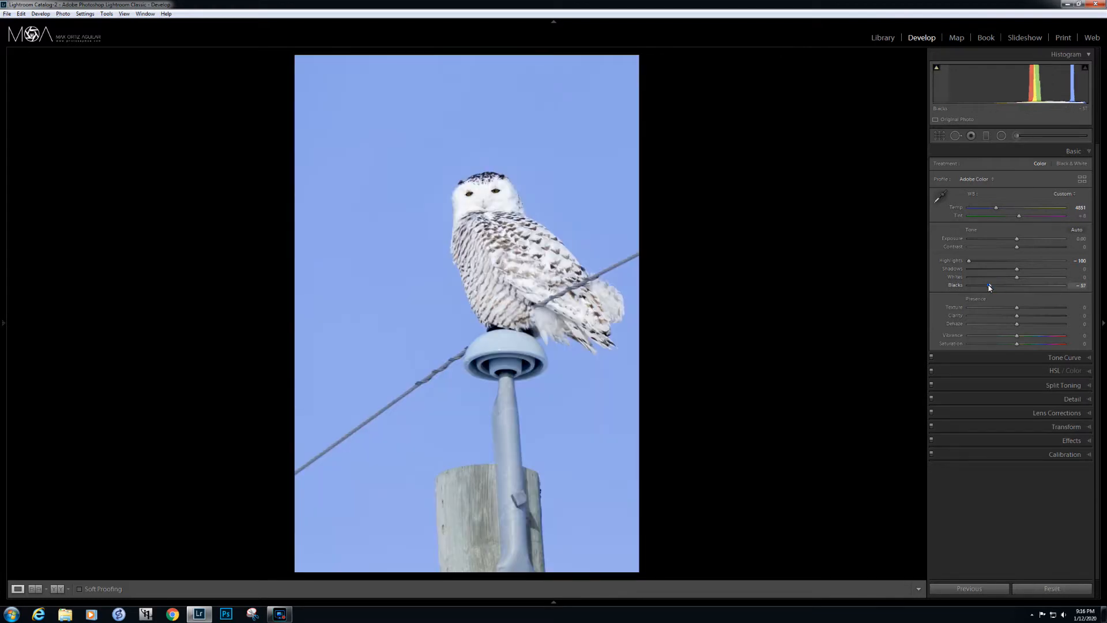
{"action": "double_click", "coordinate": [990, 287]}
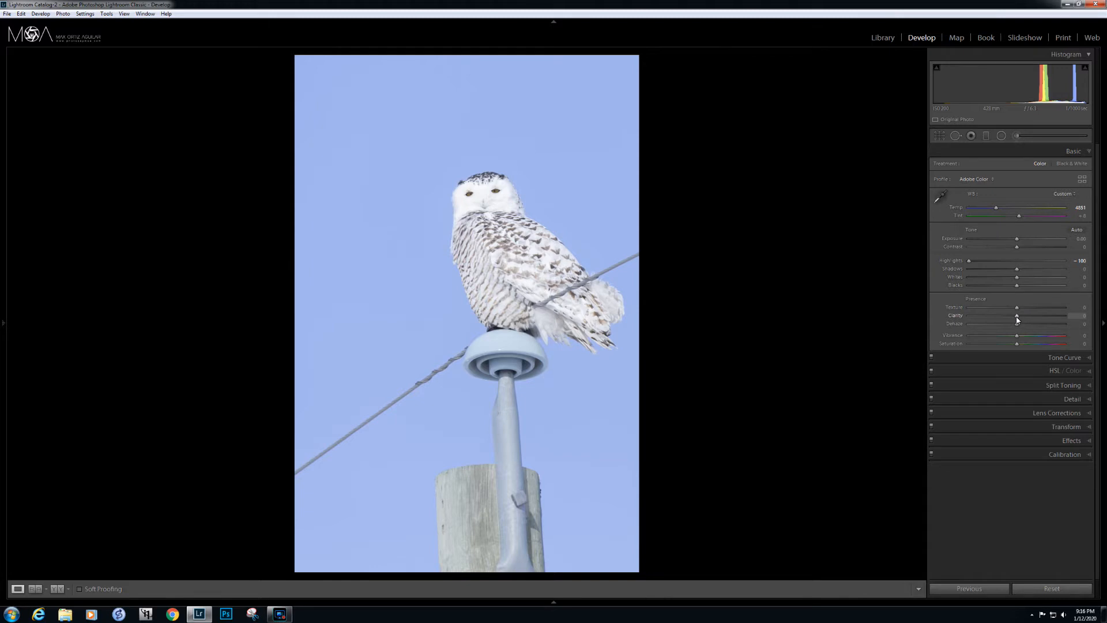
Increase Clarity to +41, comparing the feather detail with and without the adjustment.
{"action": "left_click_drag", "start_coordinate": [1018, 318], "coordinate": [1036, 321]}
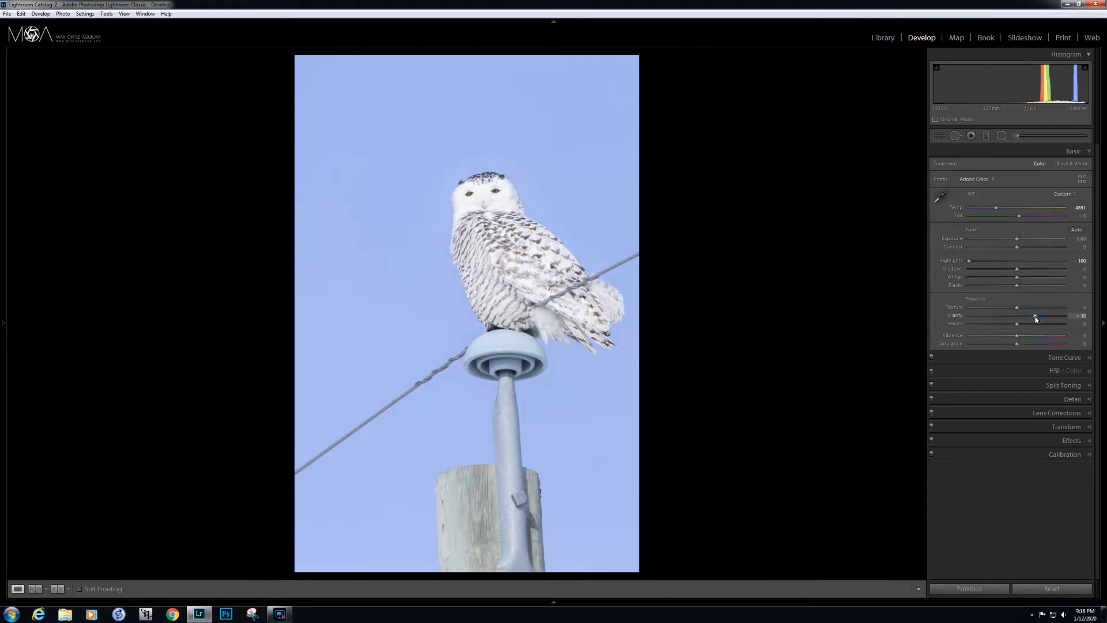
{"action": "left_click", "coordinate": [1035, 318]}
{"action": "left_click_drag", "start_coordinate": [1036, 319], "coordinate": [1042, 319]}
{"action": "double_click", "coordinate": [1041, 318]}
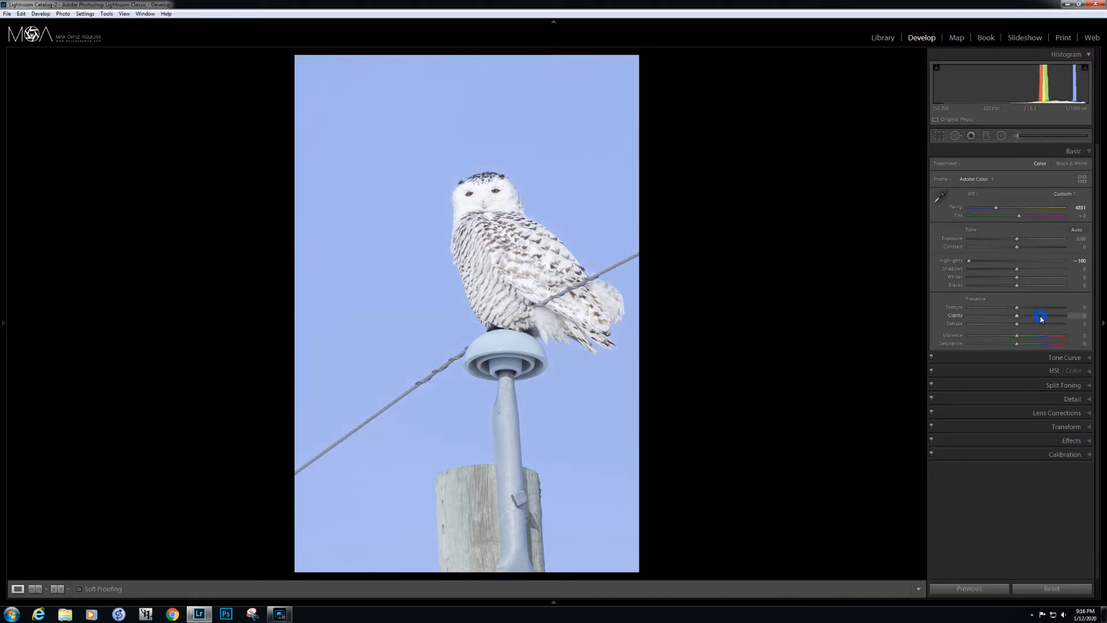
{"action": "left_click", "coordinate": [1042, 319]}
{"action": "double_click", "coordinate": [1042, 318]}
{"action": "left_click", "coordinate": [1041, 318]}
{"action": "double_click", "coordinate": [1041, 318]}
{"action": "left_click", "coordinate": [1041, 318]}
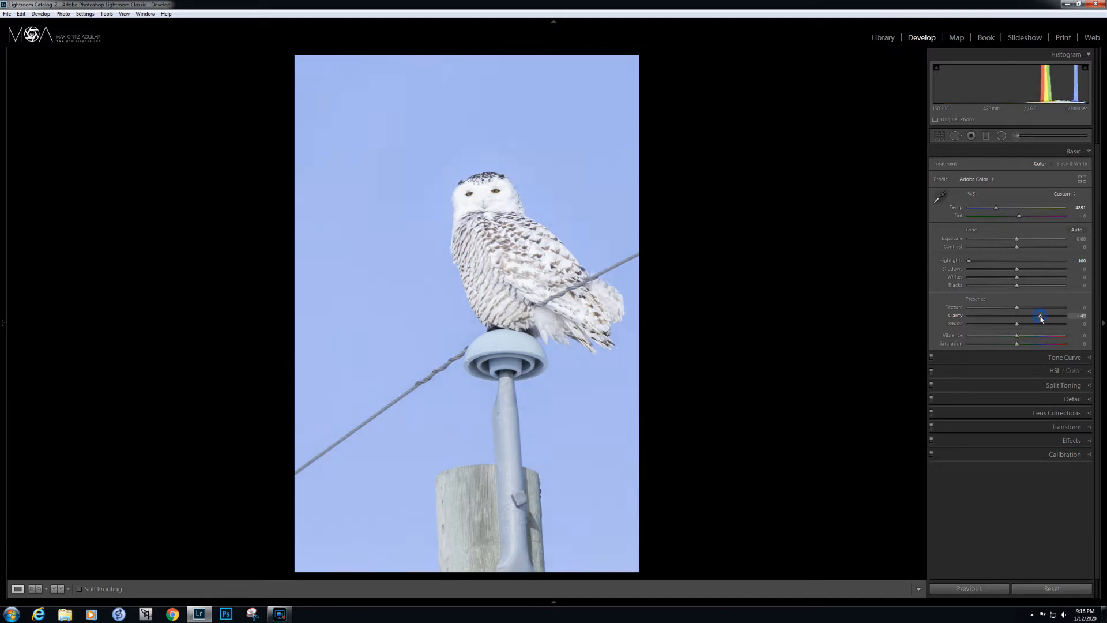
{"action": "left_click_drag", "start_coordinate": [1042, 318], "coordinate": [1037, 318]}
Try a small amount of Dehaze and compare it with the setting at 0.
{"action": "left_click_drag", "start_coordinate": [1017, 326], "coordinate": [1024, 329]}
{"action": "left_click", "coordinate": [1024, 327]}
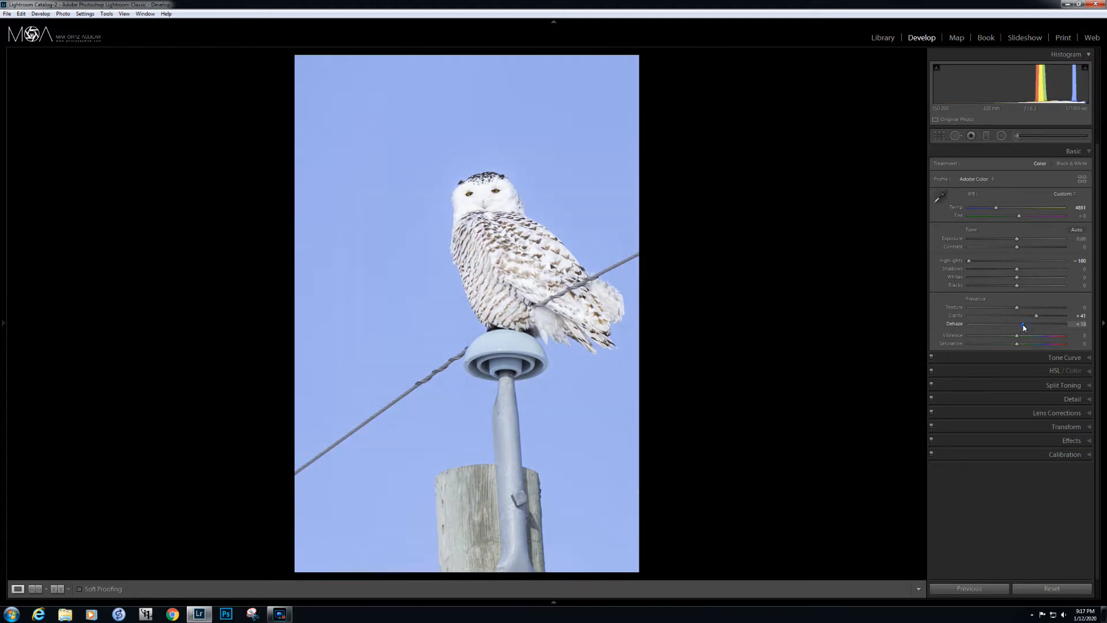
{"action": "double_click", "coordinate": [1022, 327]}
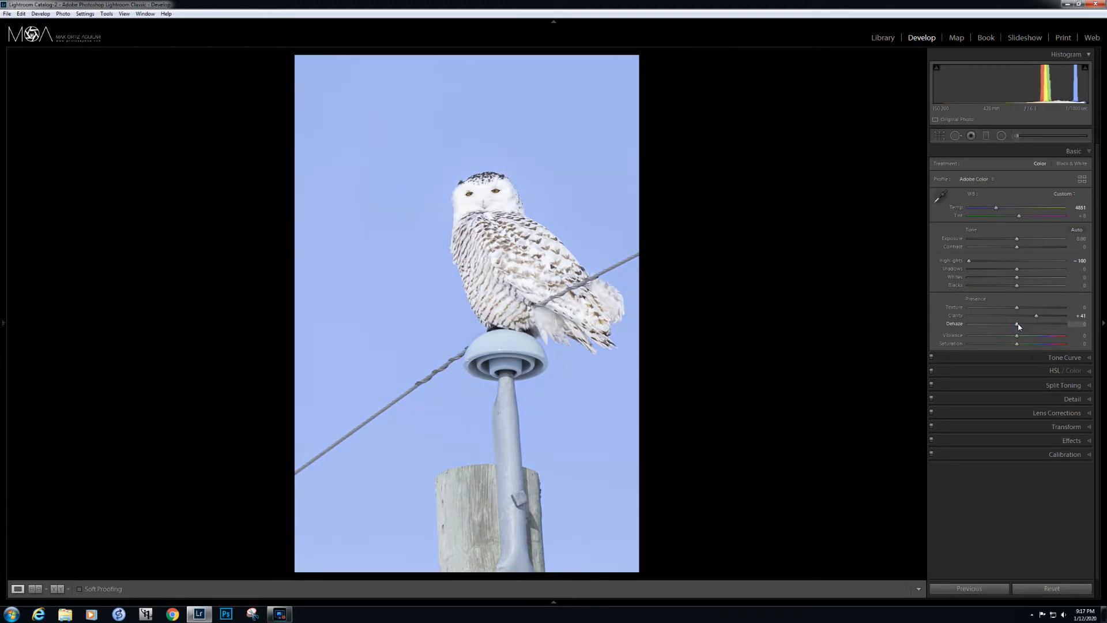
{"action": "left_click_drag", "start_coordinate": [1018, 326], "coordinate": [1026, 328]}
Raise Vibrance to +29, hide the adjustment controls, and show the before and after versions side by side.
{"action": "mouse_move", "coordinate": [1020, 337]}
{"action": "left_mouse_down"}
{"action": "mouse_move", "coordinate": [1043, 334]}
{"action": "mouse_move", "coordinate": [1031, 340]}
{"action": "left_mouse_up"}
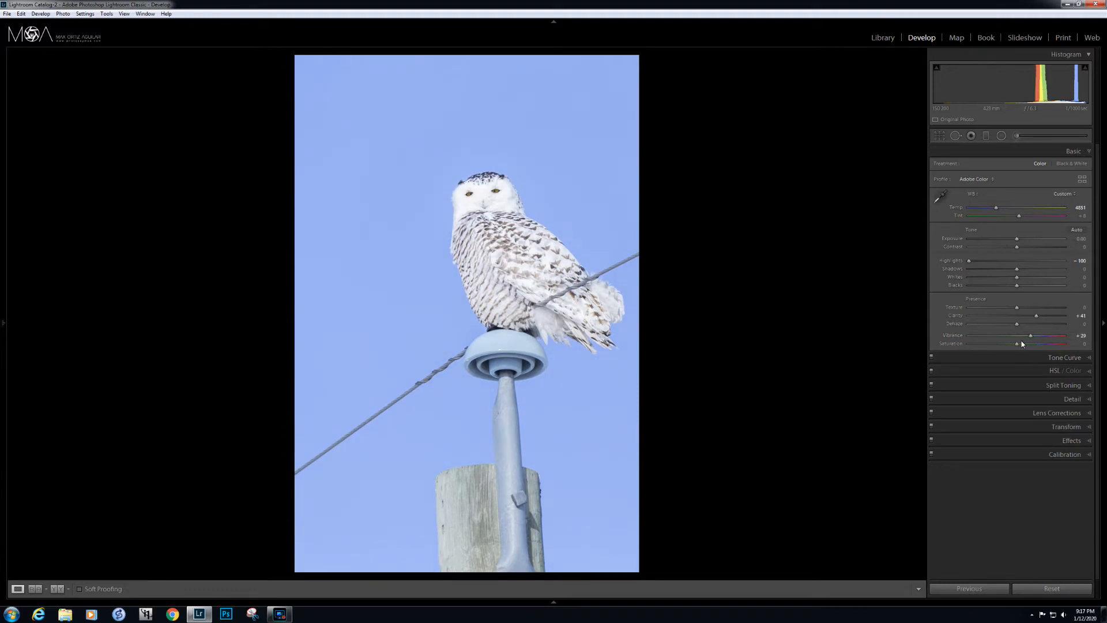
{"action": "left_click", "coordinate": [1103, 323]}
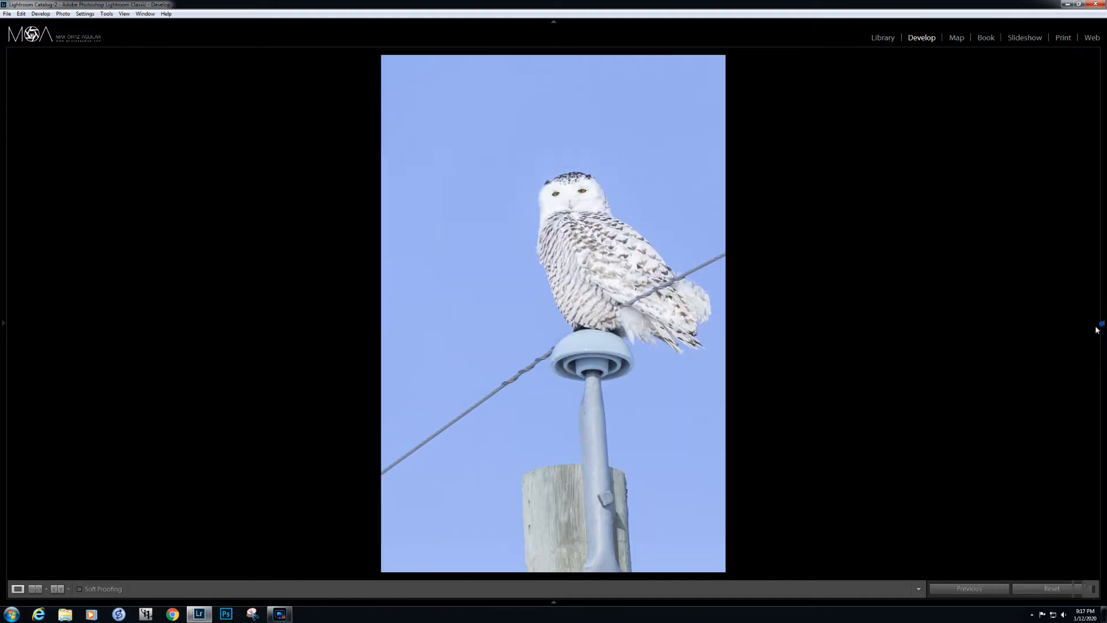
{"action": "key", "text": "y"}
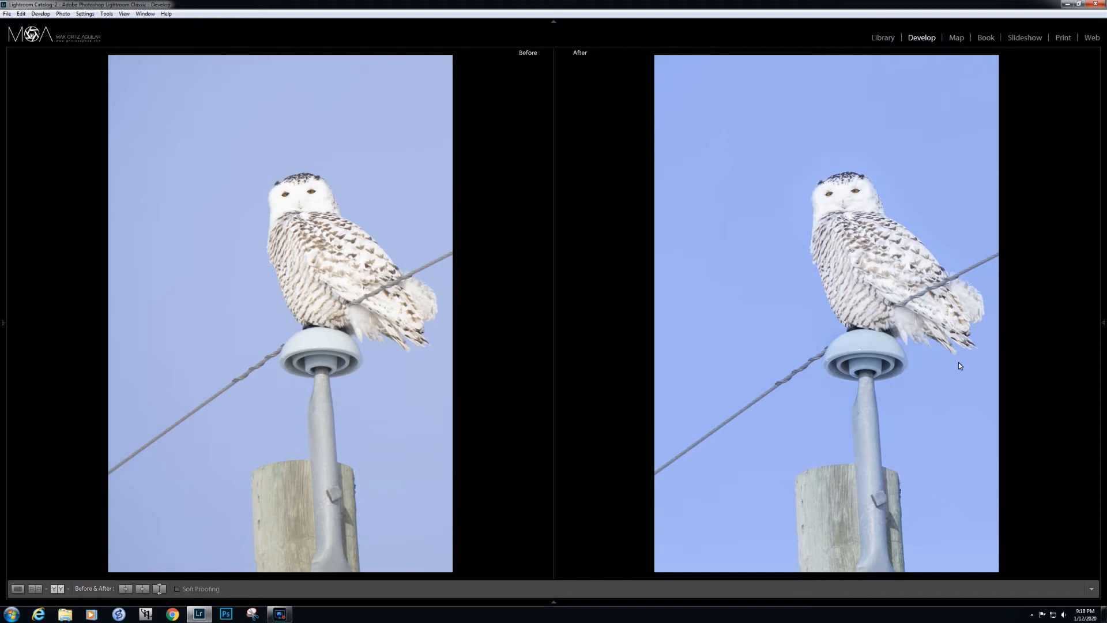
Compare the before and after versions with the surrounding interface blacked out, and return to the single edited photo with the adjustment controls shown.
{"action": "key", "text": "l"}
{"action": "key", "text": "l"}
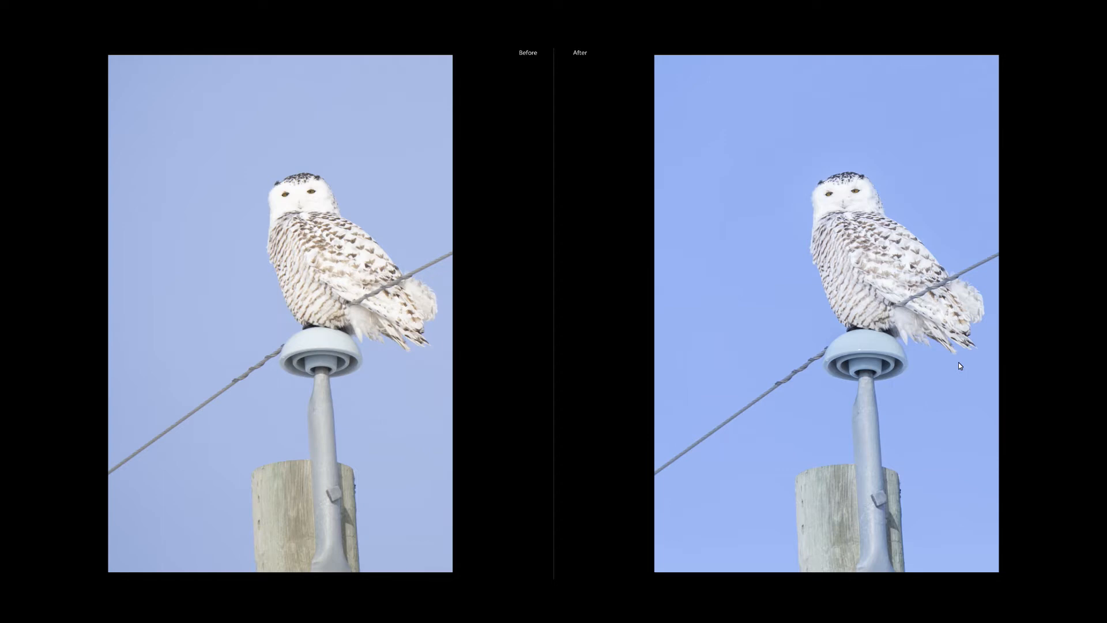
{"action": "key", "text": "l"}
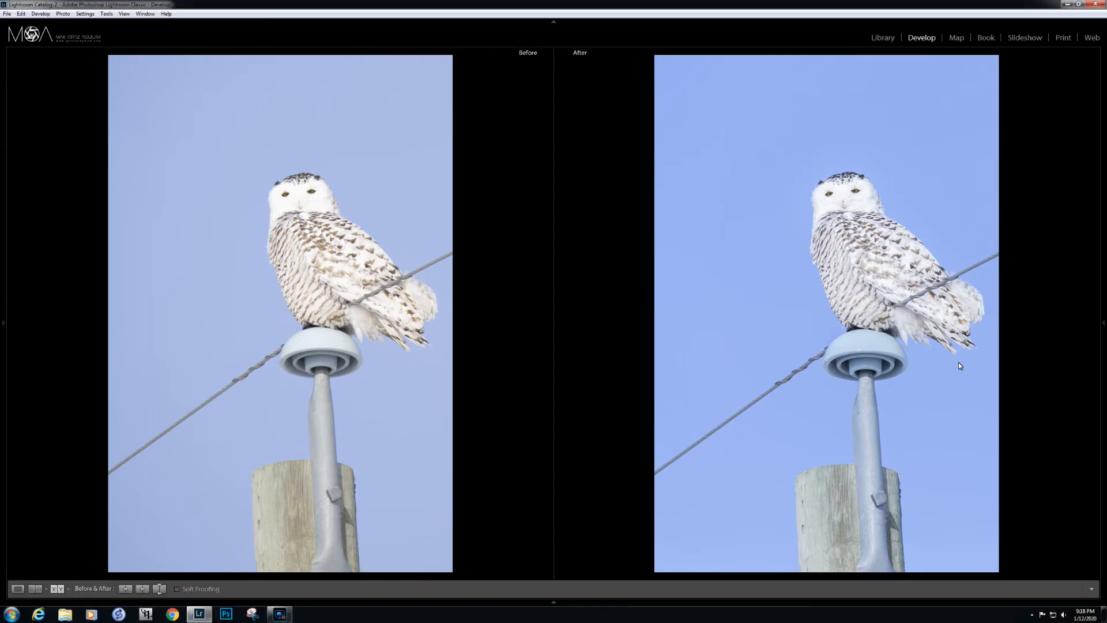
{"action": "key", "text": "y"}
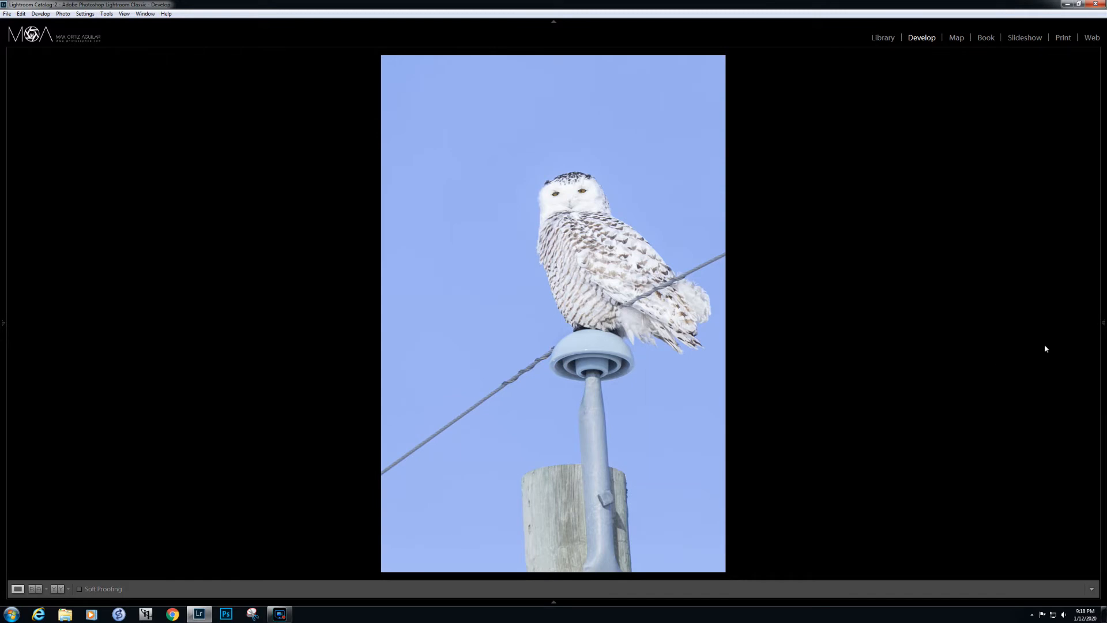
{"action": "left_click", "coordinate": [1104, 323]}
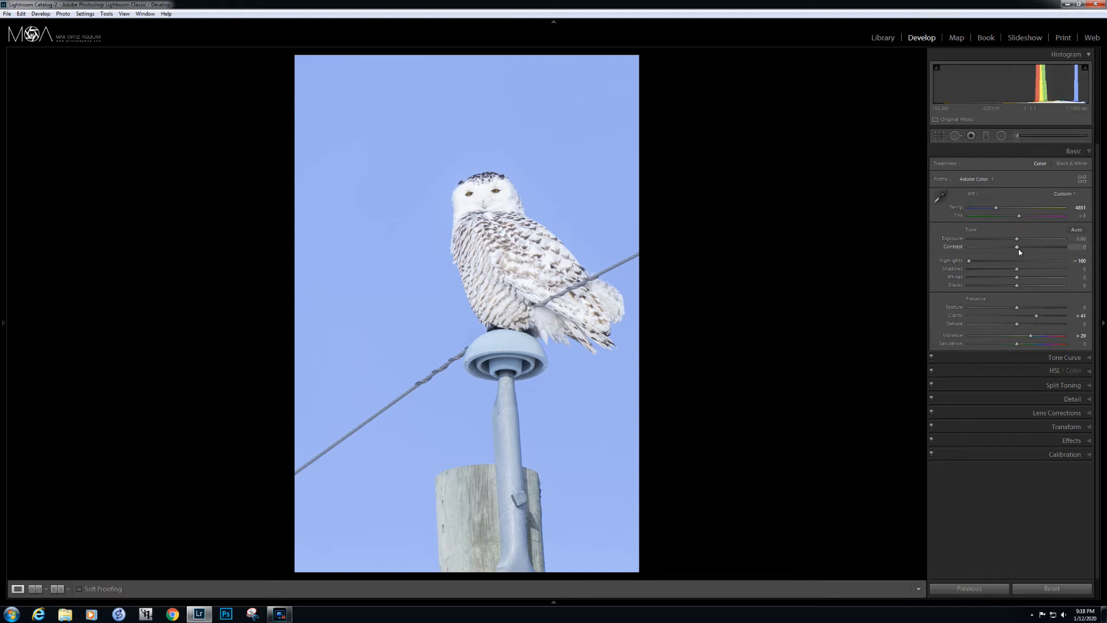
Try a higher Contrast and compare it with 0, and lower Contrast to -60.
{"action": "left_click_drag", "start_coordinate": [1018, 250], "coordinate": [1040, 251]}
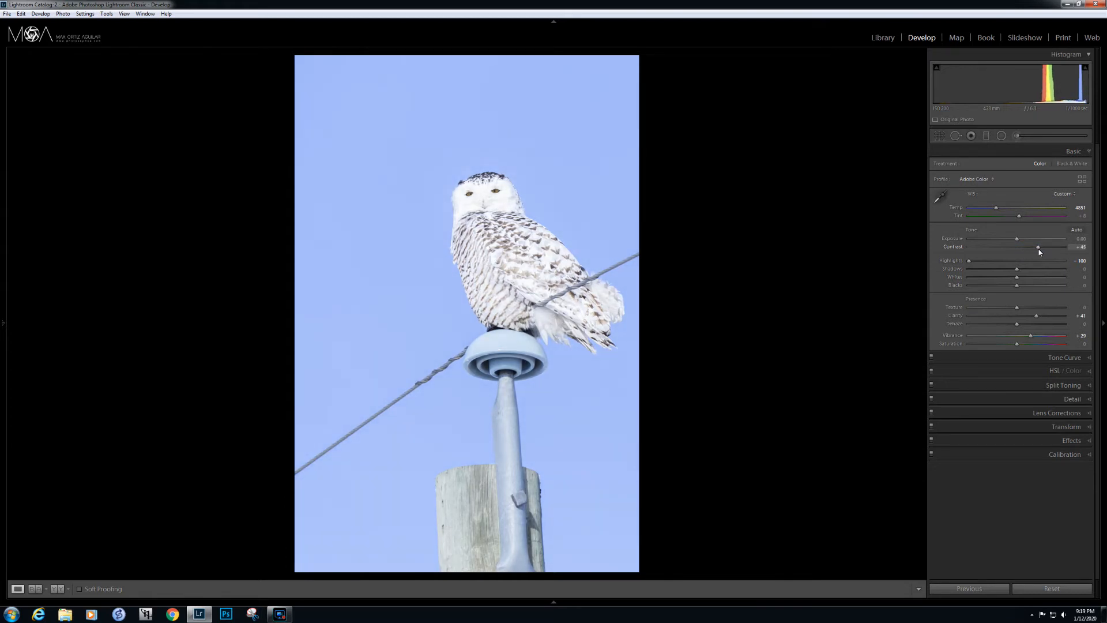
{"action": "double_click", "coordinate": [1040, 252]}
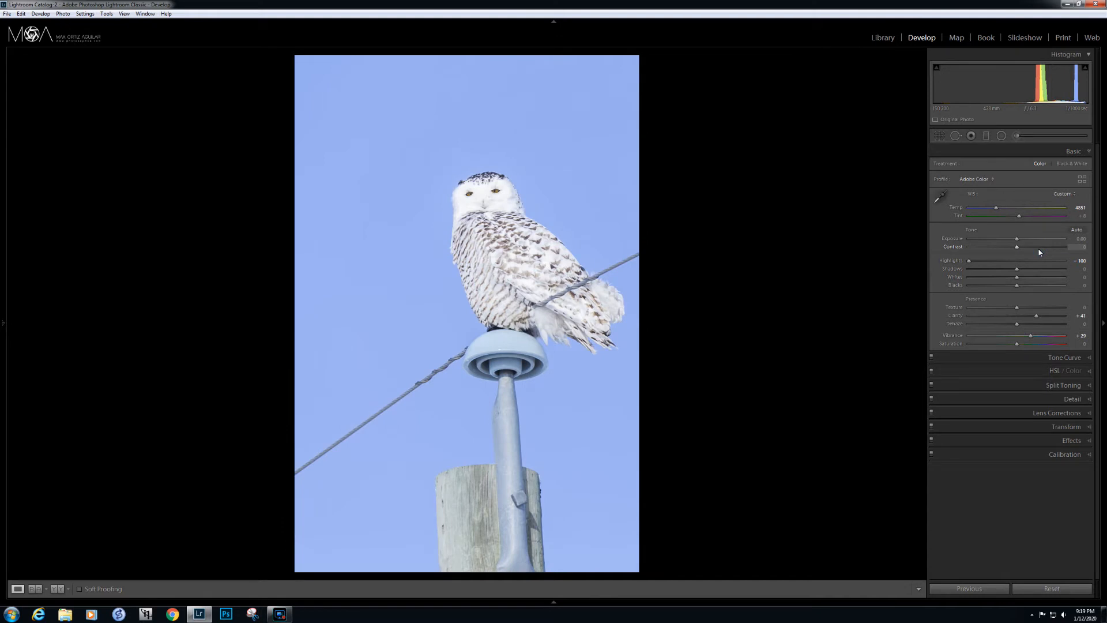
{"action": "left_click", "coordinate": [1040, 252]}
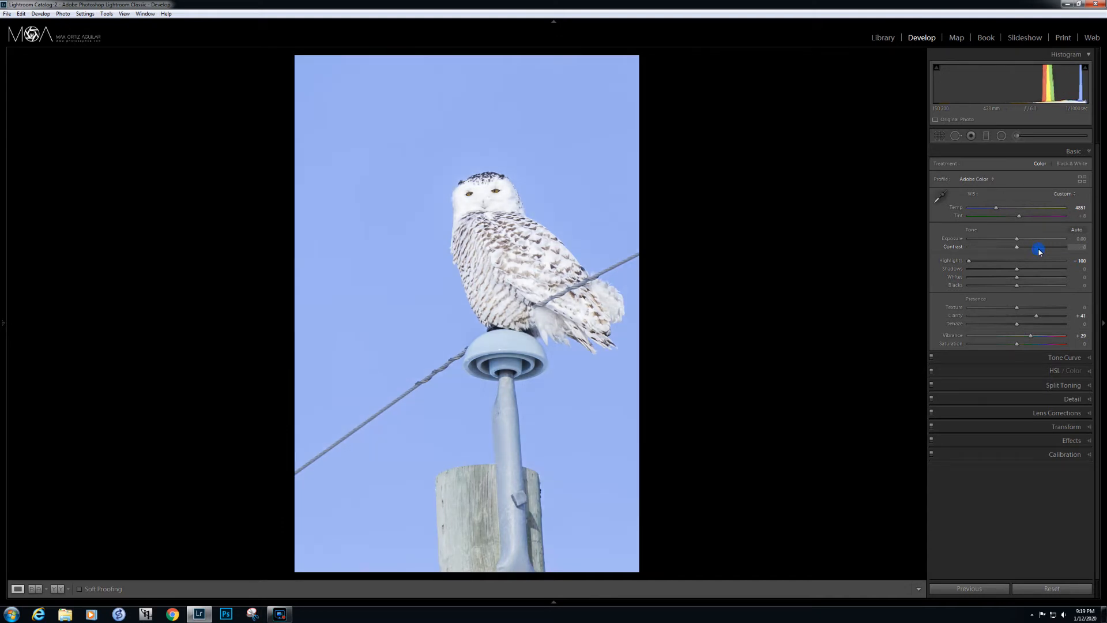
{"action": "left_click", "coordinate": [1036, 252]}
{"action": "left_click_drag", "start_coordinate": [1036, 252], "coordinate": [989, 252]}
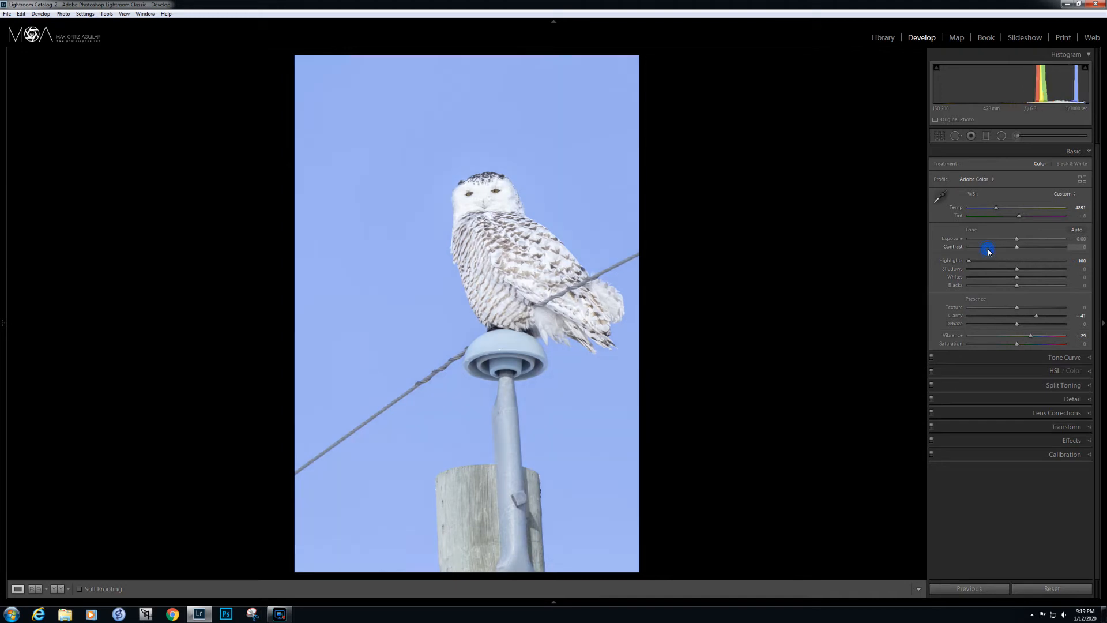
{"action": "mouse_move", "coordinate": [989, 248]}
{"action": "left_mouse_down"}
{"action": "mouse_move", "coordinate": [963, 254]}
{"action": "mouse_move", "coordinate": [988, 252]}
{"action": "left_mouse_up"}
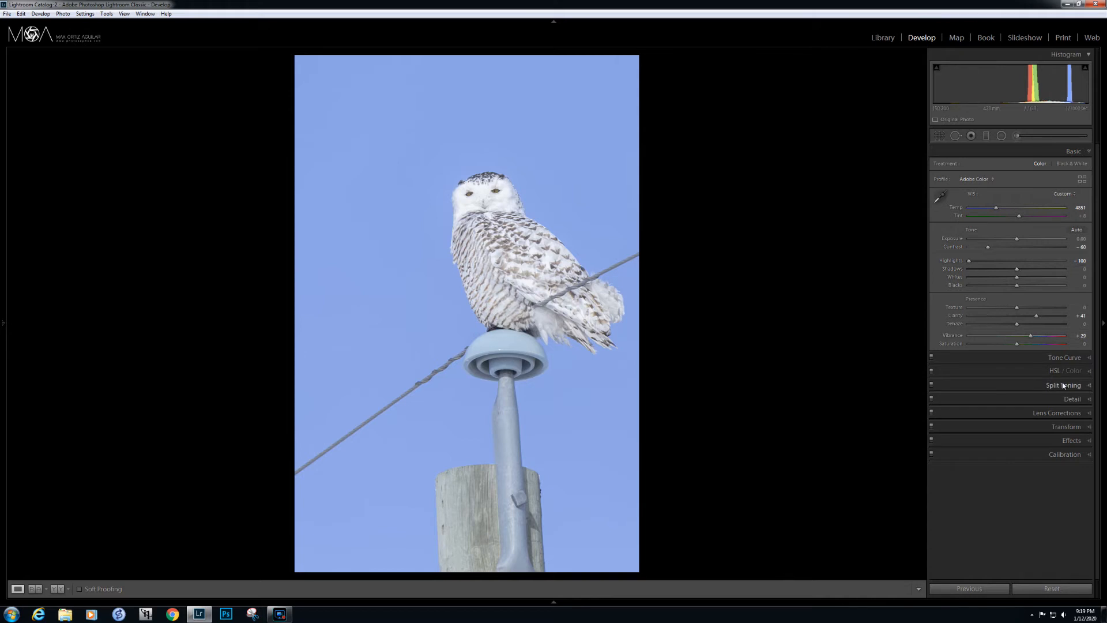
Raise the sky's saturation to Blue +20 and Purple +2 with targeted adjustment, and compare the before and after versions.
{"action": "left_click", "coordinate": [1077, 374]}
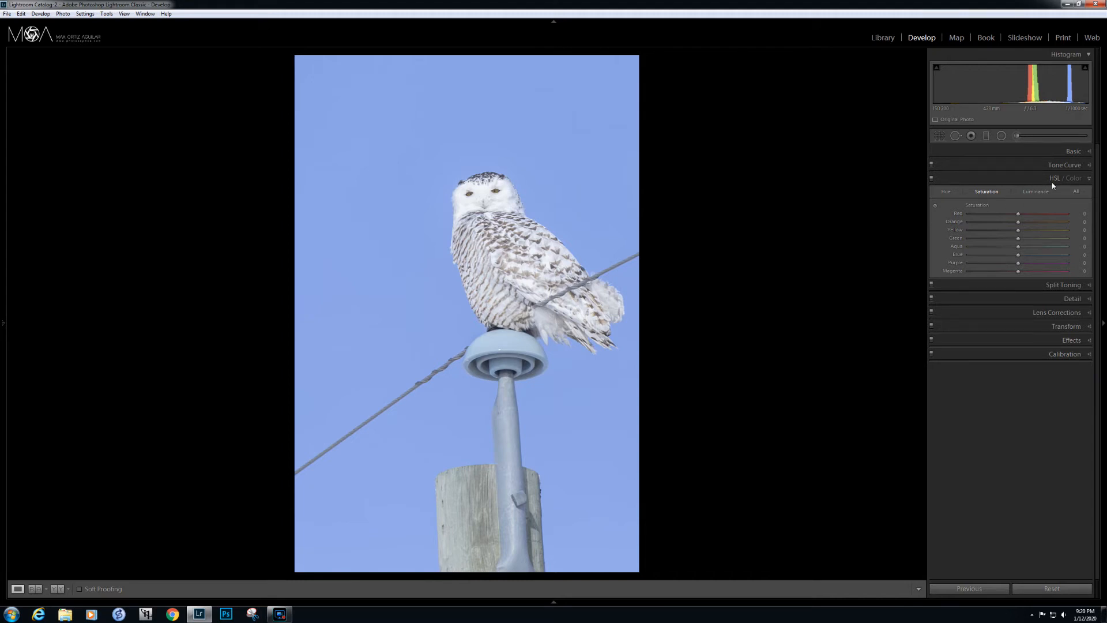
{"action": "left_click", "coordinate": [936, 206]}
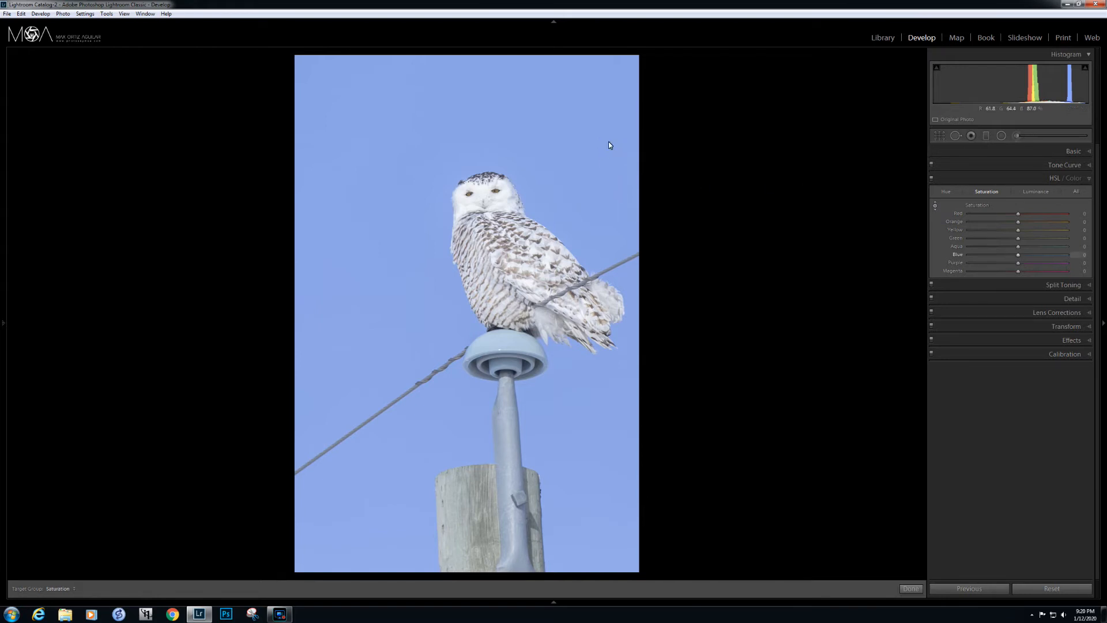
{"action": "key", "text": "shift"}
{"action": "key", "text": "Up"}
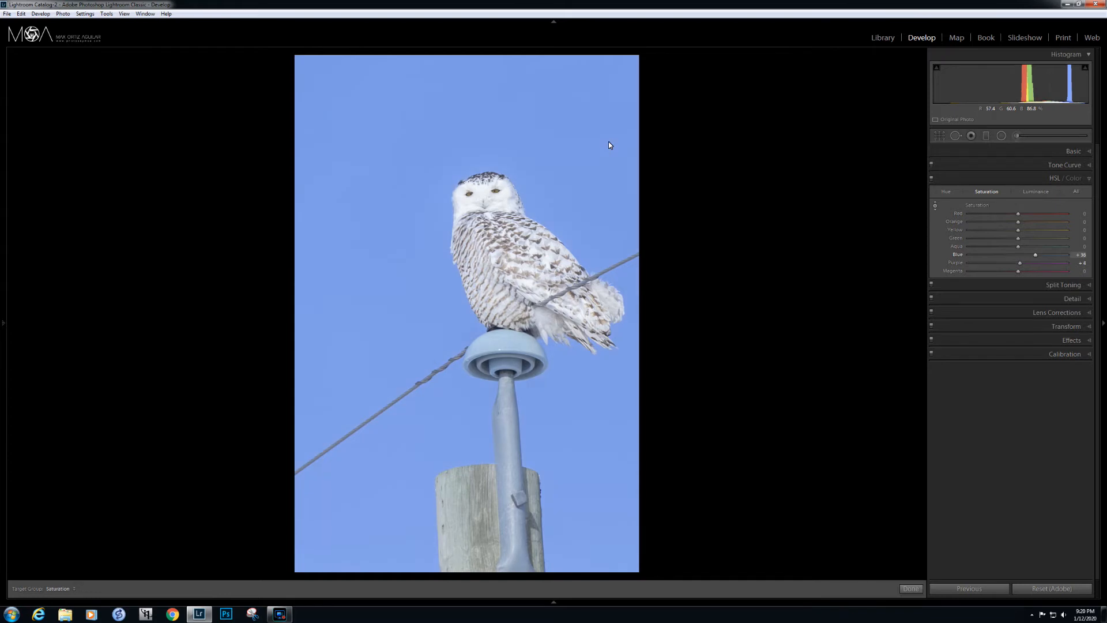
{"action": "key", "text": "Down"}
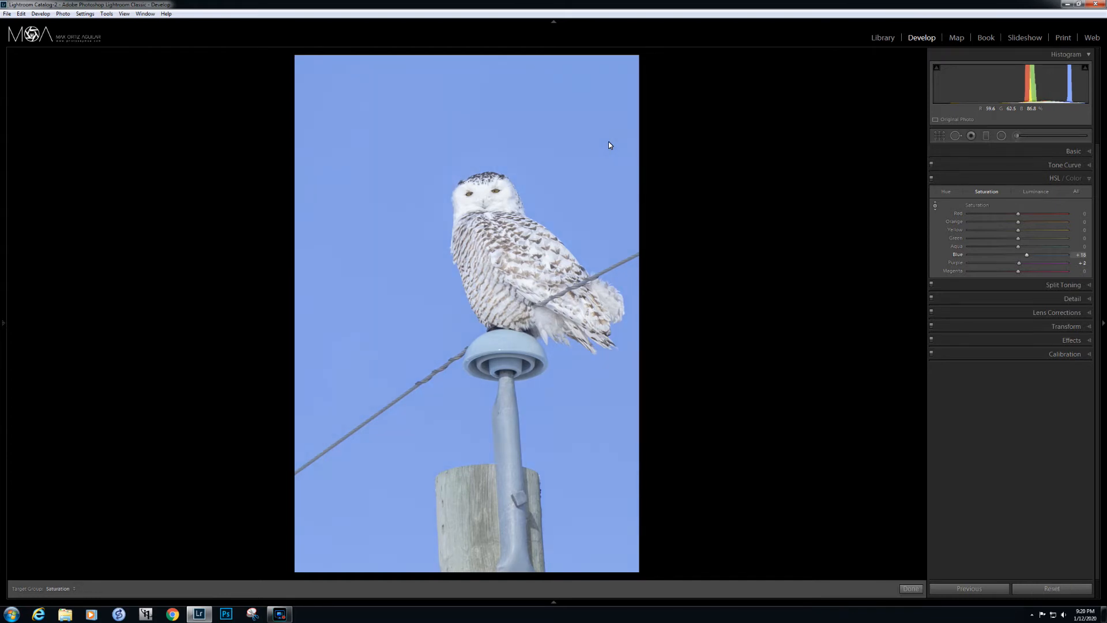
{"action": "double_click", "coordinate": [1027, 255]}
{"action": "left_click", "coordinate": [1028, 255]}
{"action": "left_click_drag", "start_coordinate": [1027, 257], "coordinate": [1027, 260]}
{"action": "key", "text": "y"}
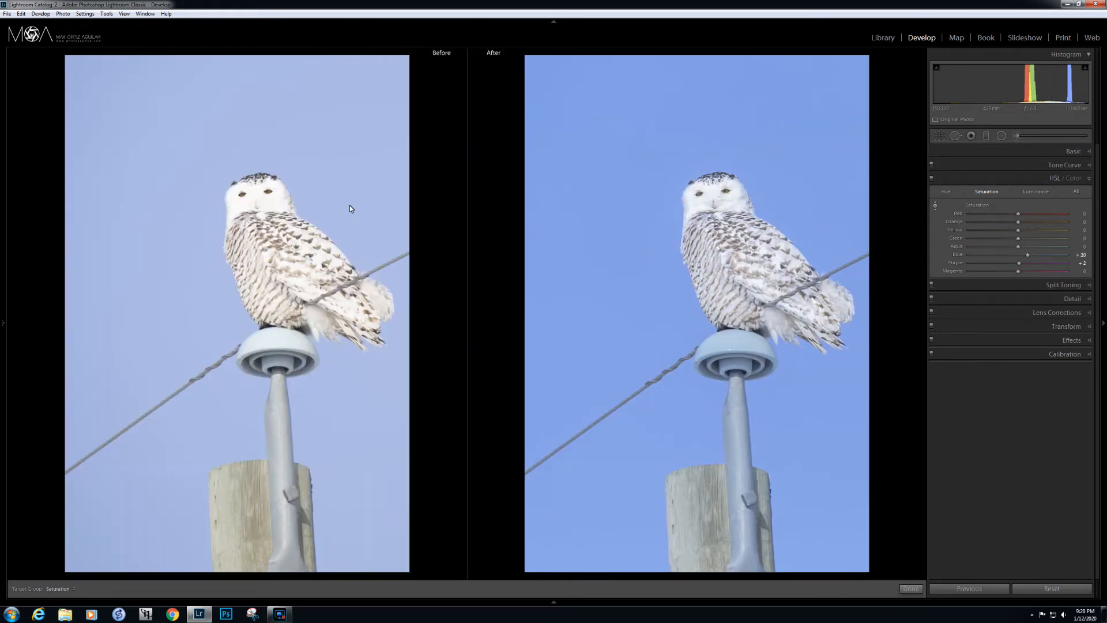
{"action": "key", "text": "y"}
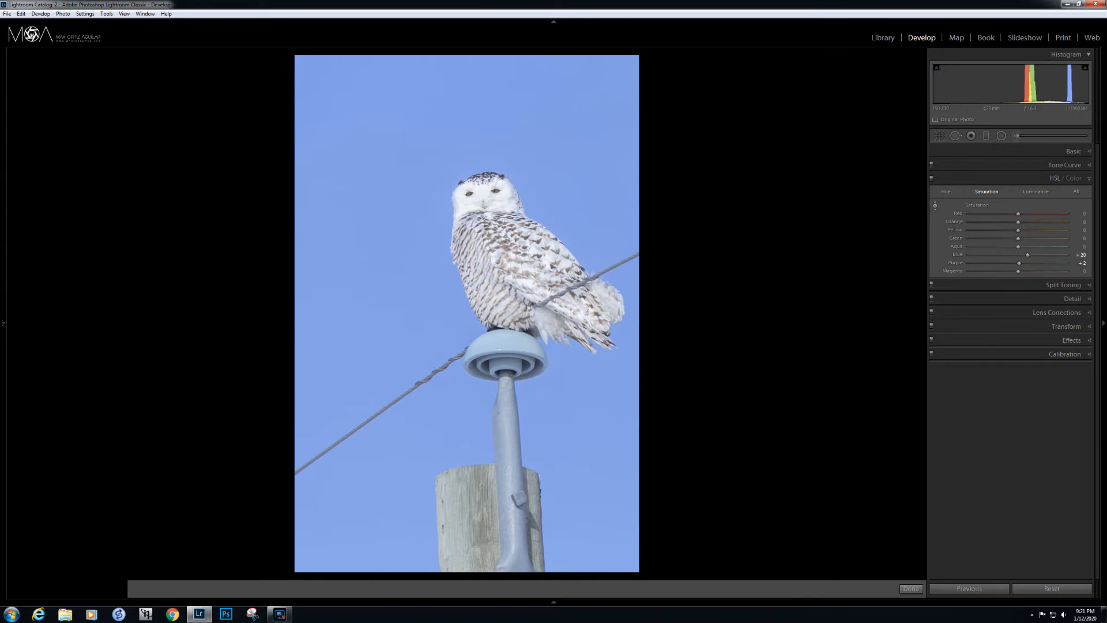
Raise the saturation of the owl's eye colour to Orange +45 and Yellow +33 with targeted adjustment.
{"action": "mouse_move", "coordinate": [92, 65]}
{"action": "left_click", "coordinate": [100, 54]}
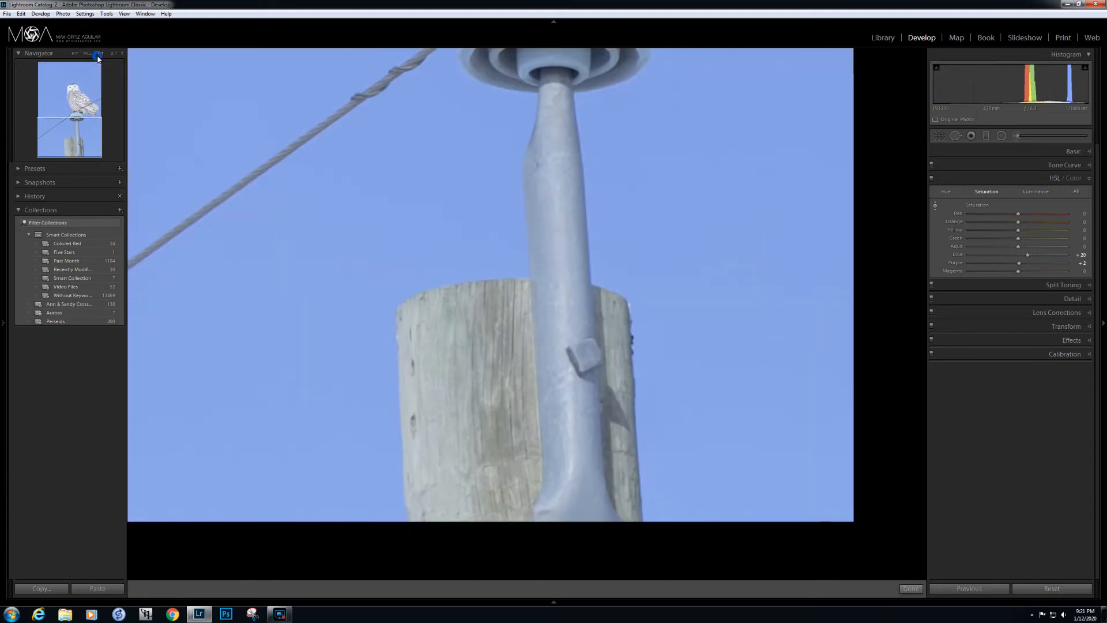
{"action": "left_click", "coordinate": [71, 106]}
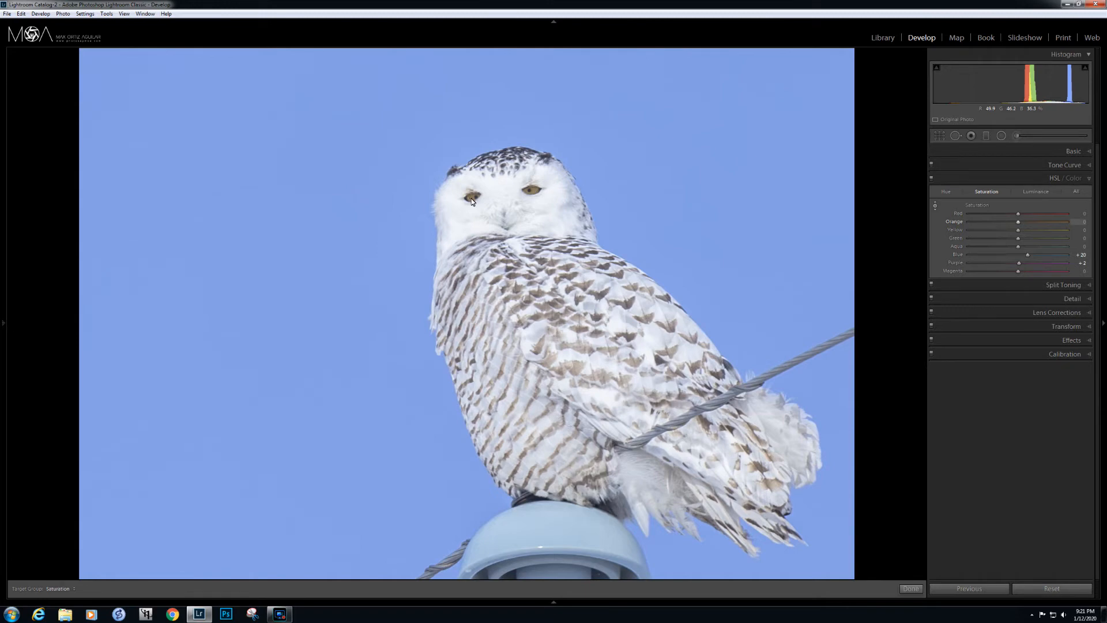
{"action": "key", "text": "shift"}
{"action": "key", "text": "shift+Up"}
{"action": "mouse_move", "coordinate": [2, 140]}
{"action": "left_click", "coordinate": [76, 53]}
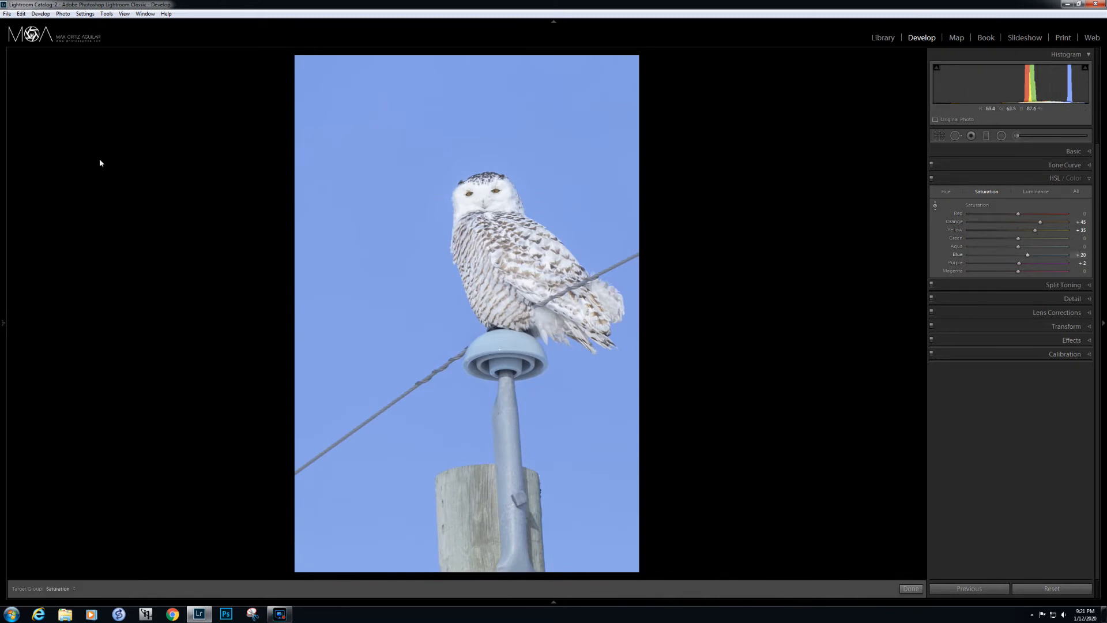
Brighten the owl's eyes by raising luminance to Orange +46 and Yellow +34, and compare them with the original.
{"action": "mouse_move", "coordinate": [2, 109]}
{"action": "mouse_move", "coordinate": [2, 173]}
{"action": "left_click", "coordinate": [105, 54]}
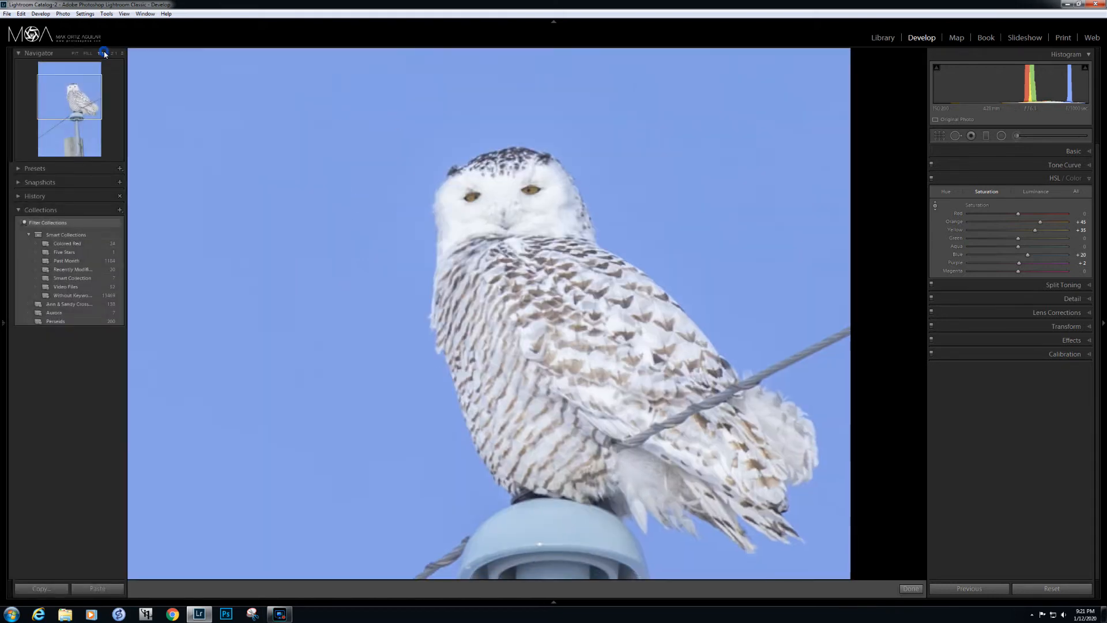
{"action": "left_click", "coordinate": [1037, 192]}
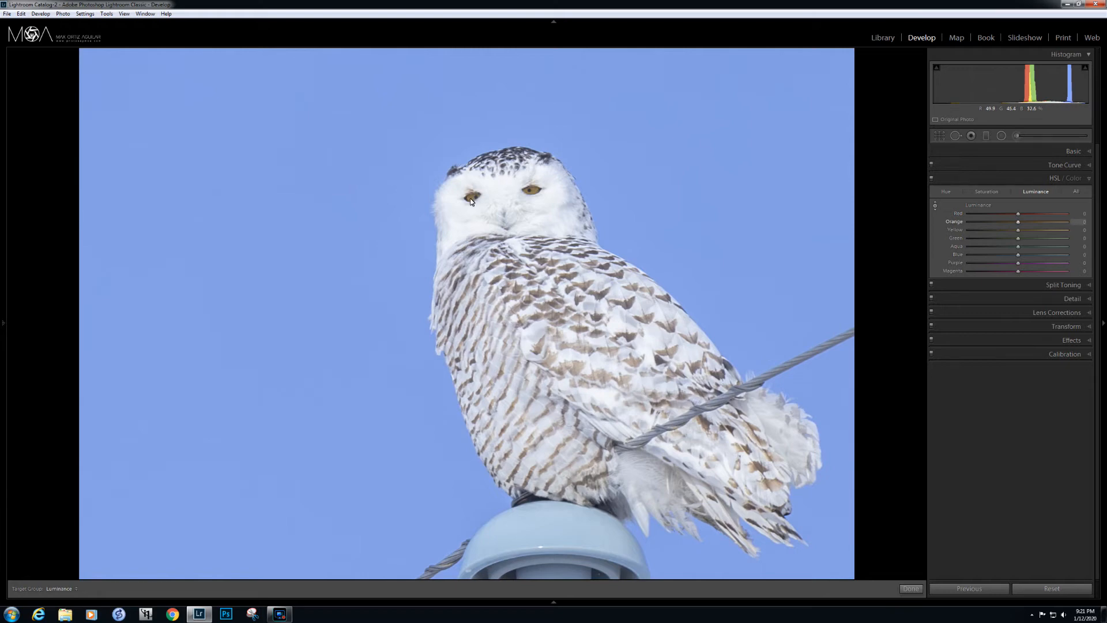
{"action": "left_click_drag", "start_coordinate": [470, 201], "coordinate": [471, 196]}
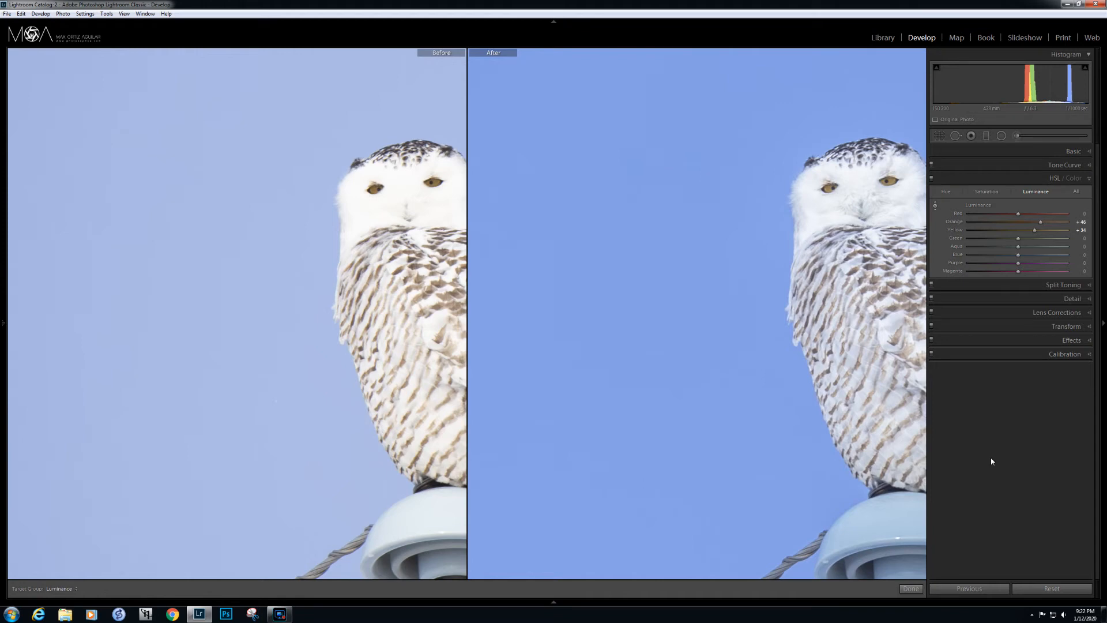
{"action": "key", "text": "y"}
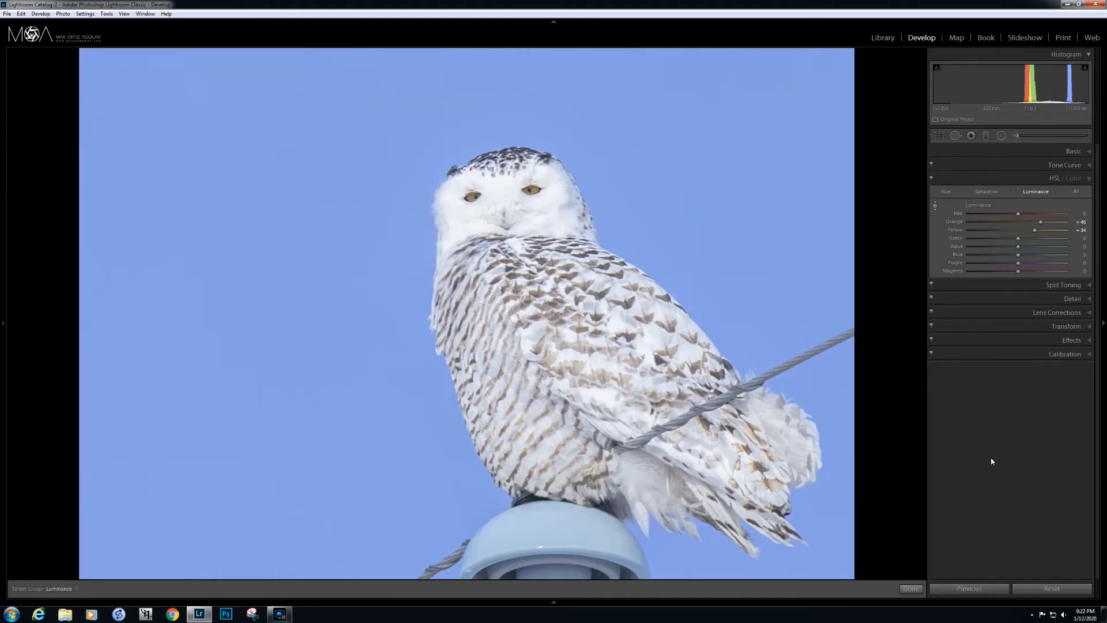
{"action": "left_click", "coordinate": [1095, 178]}
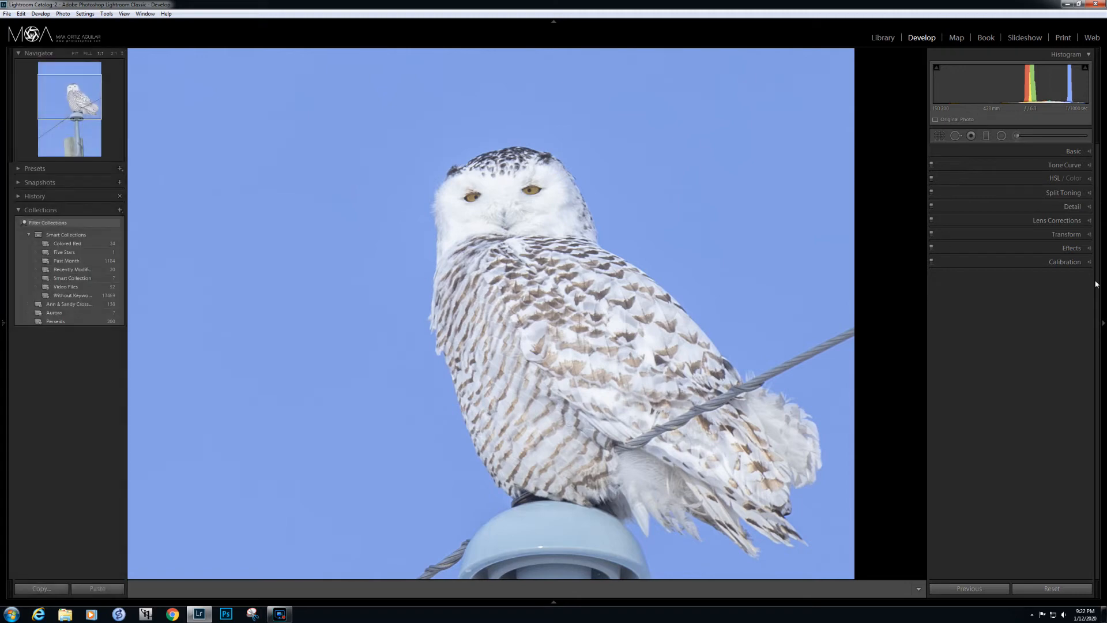
Set the sharpening Masking to 60 while previewing the mask on the whole photo.
{"action": "left_click", "coordinate": [1089, 207]}
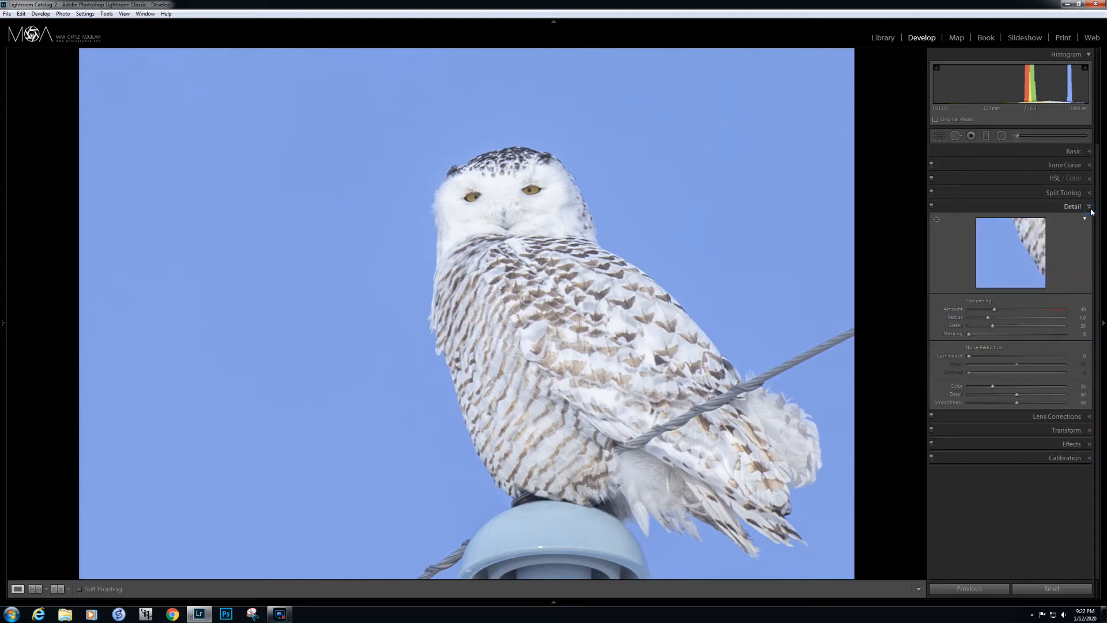
{"action": "mouse_move", "coordinate": [4, 173]}
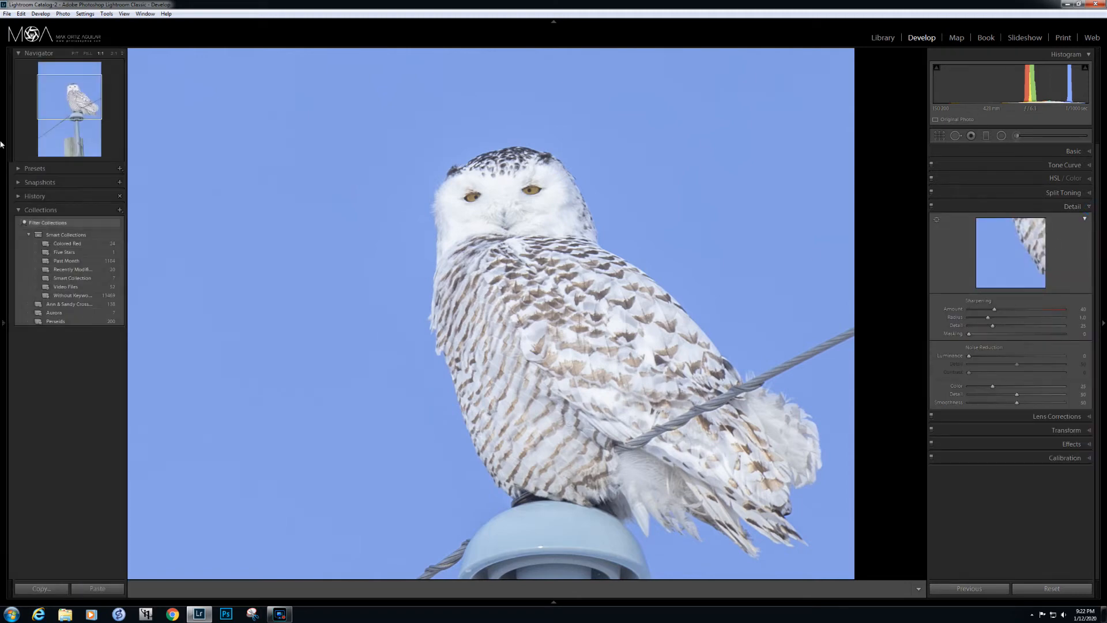
{"action": "left_click", "coordinate": [75, 53]}
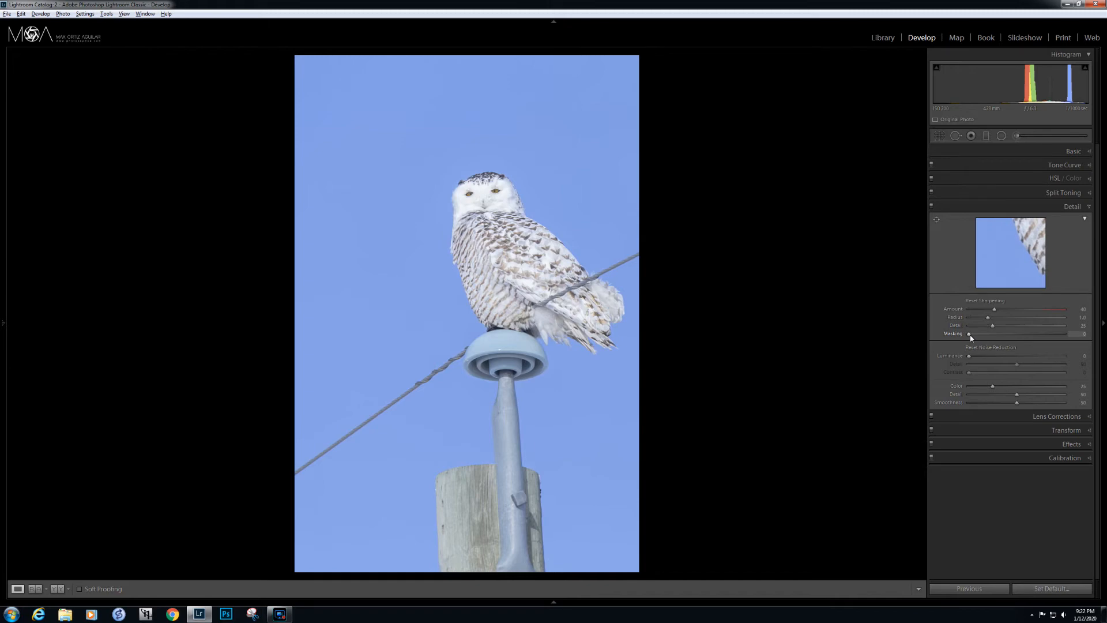
{"action": "left_click", "coordinate": [970, 335], "text": "alt"}
{"action": "left_click_drag", "start_coordinate": [971, 337], "coordinate": [1028, 335]}
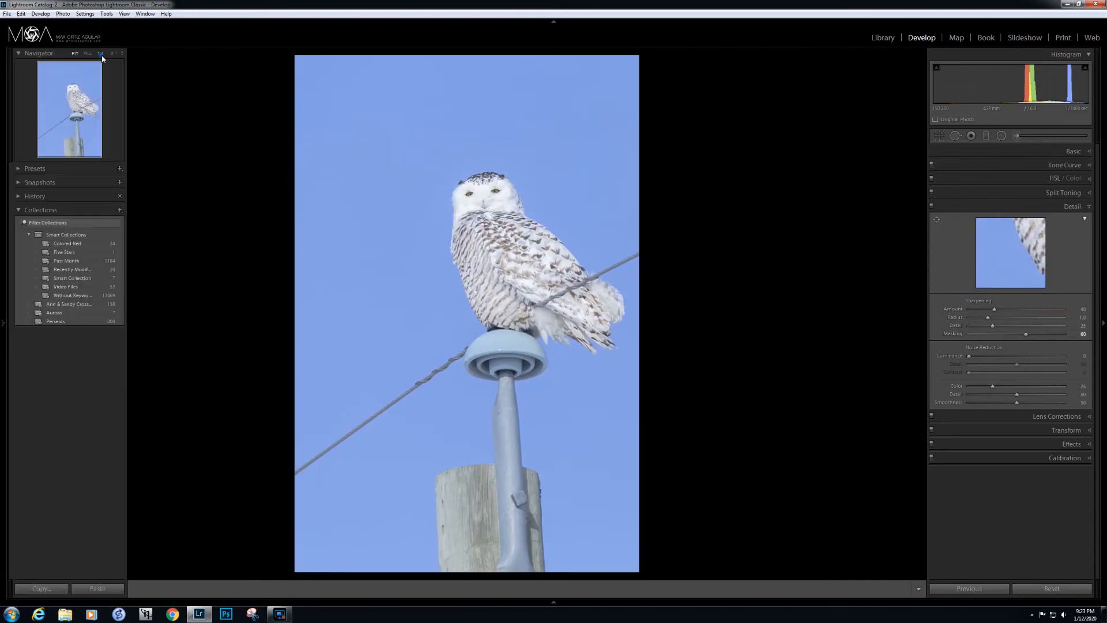
Try a sharpening Amount of 70 on the owl at 1:1, and increase it to 80.
{"action": "left_click", "coordinate": [101, 53]}
{"action": "left_click", "coordinate": [1084, 309]}
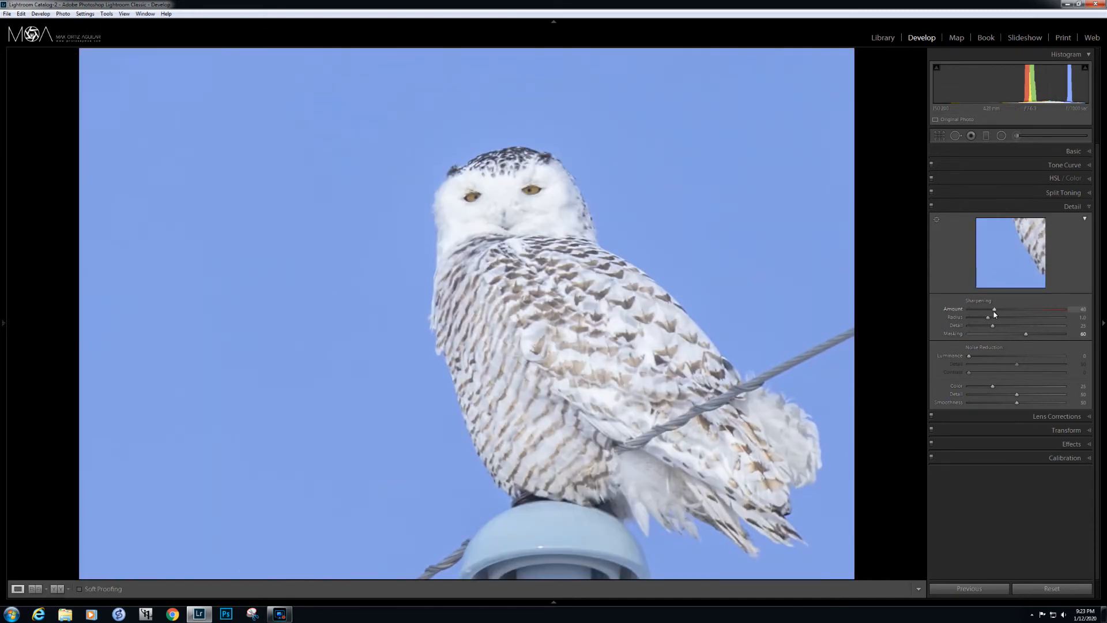
{"action": "type", "text": "70"}
{"action": "key", "text": "Return"}
{"action": "left_click", "coordinate": [1083, 309]}
{"action": "type", "text": "80"}
{"action": "key", "text": "Return"}
Try a Luminance noise reduction of 30, and increase it to 40.
{"action": "left_click", "coordinate": [1083, 358]}
{"action": "type", "text": "30"}
{"action": "key", "text": "Return"}
{"action": "left_click", "coordinate": [1081, 356]}
{"action": "type", "text": "40"}
{"action": "key", "text": "Return"}
Compare the owl's feather and face detail before and after the edits at 1:1.
{"action": "key", "text": "y"}
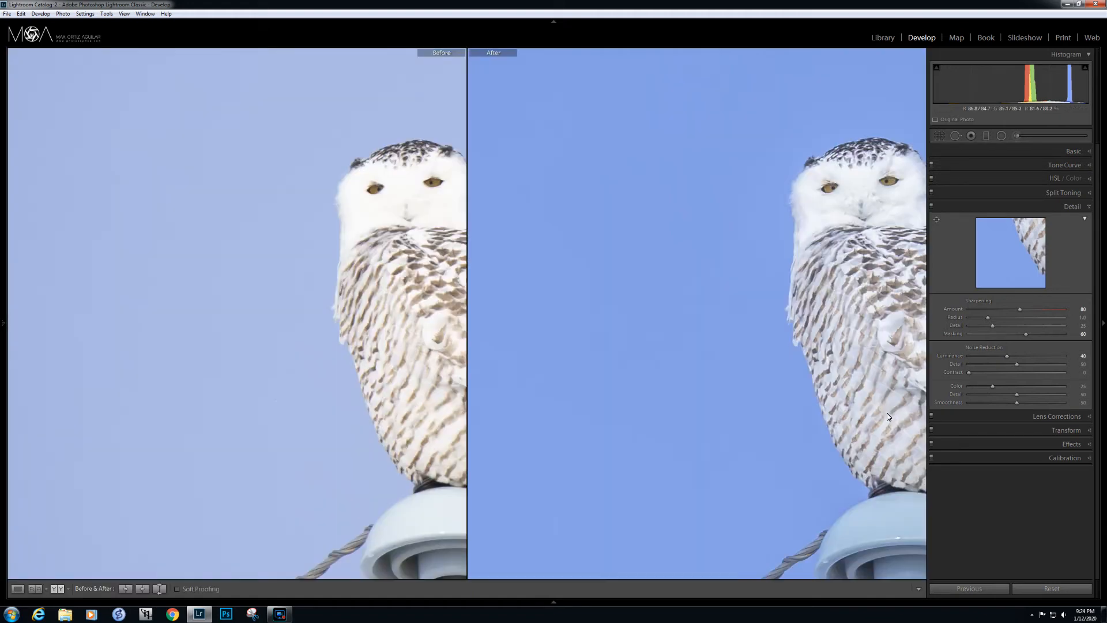
{"action": "left_click_drag", "start_coordinate": [254, 335], "coordinate": [105, 335]}
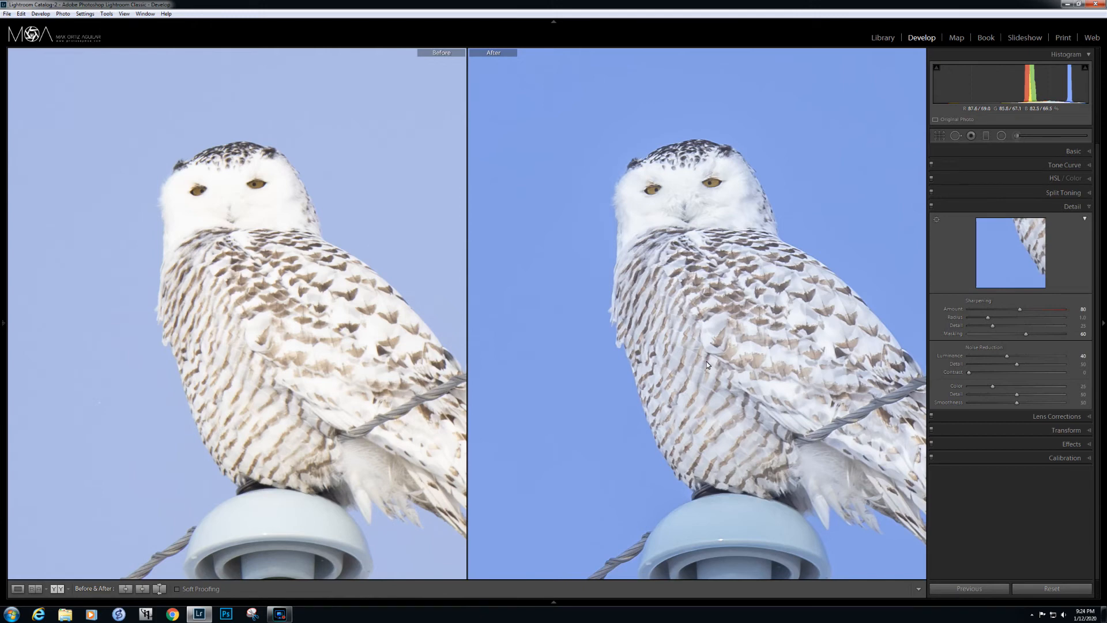
{"action": "key", "text": "y"}
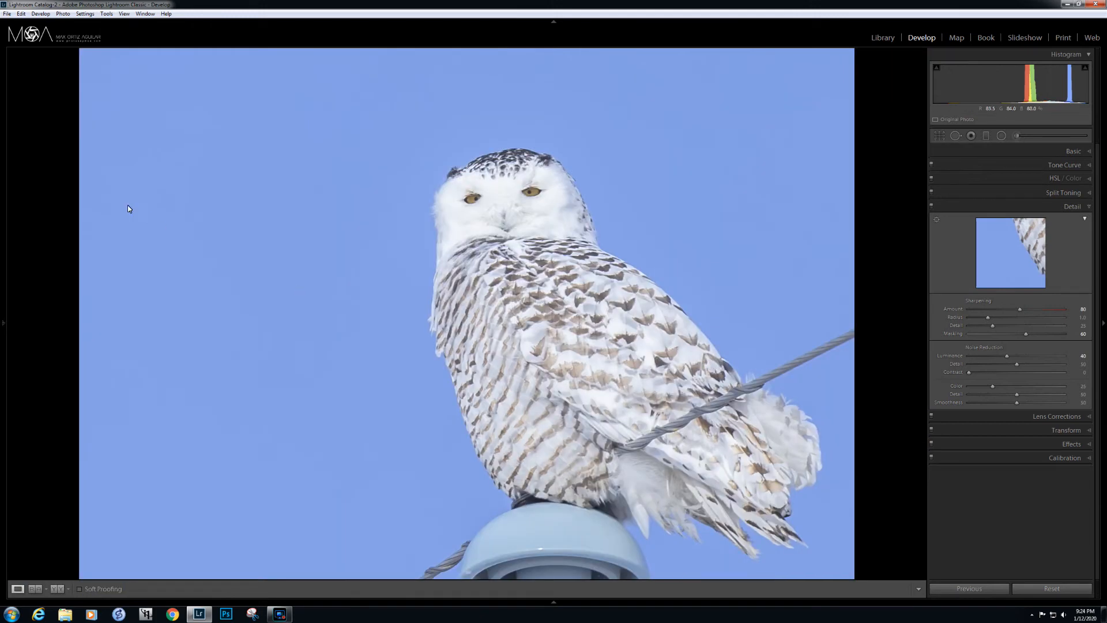
Hide the adjustment controls and compare the whole photo before and after with the surrounding interface blacked out.
{"action": "mouse_move", "coordinate": [1, 172]}
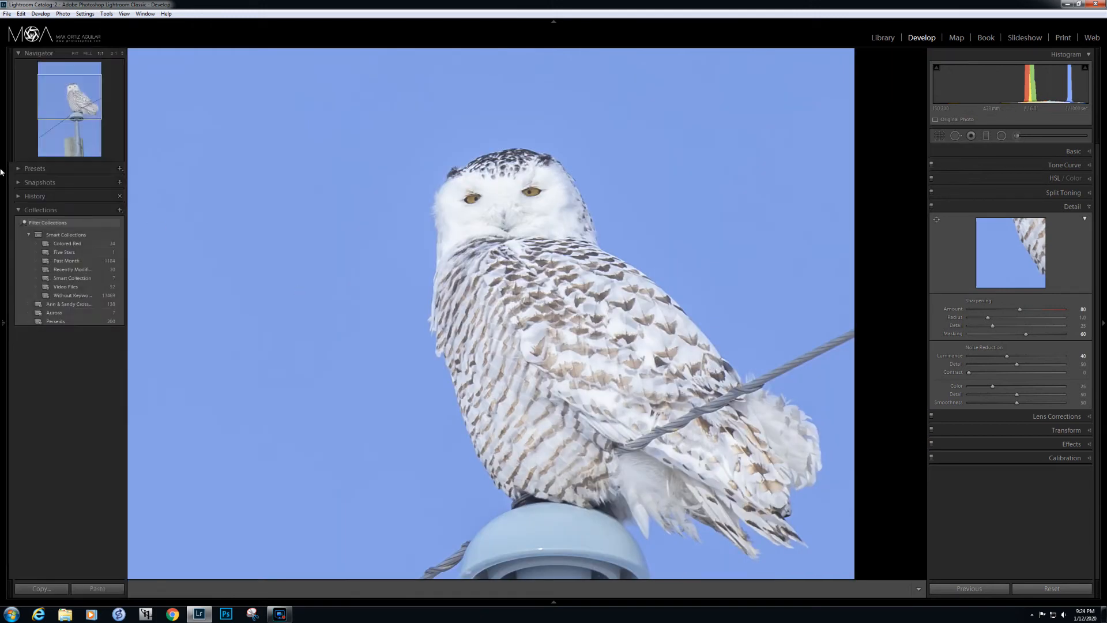
{"action": "left_click", "coordinate": [75, 55]}
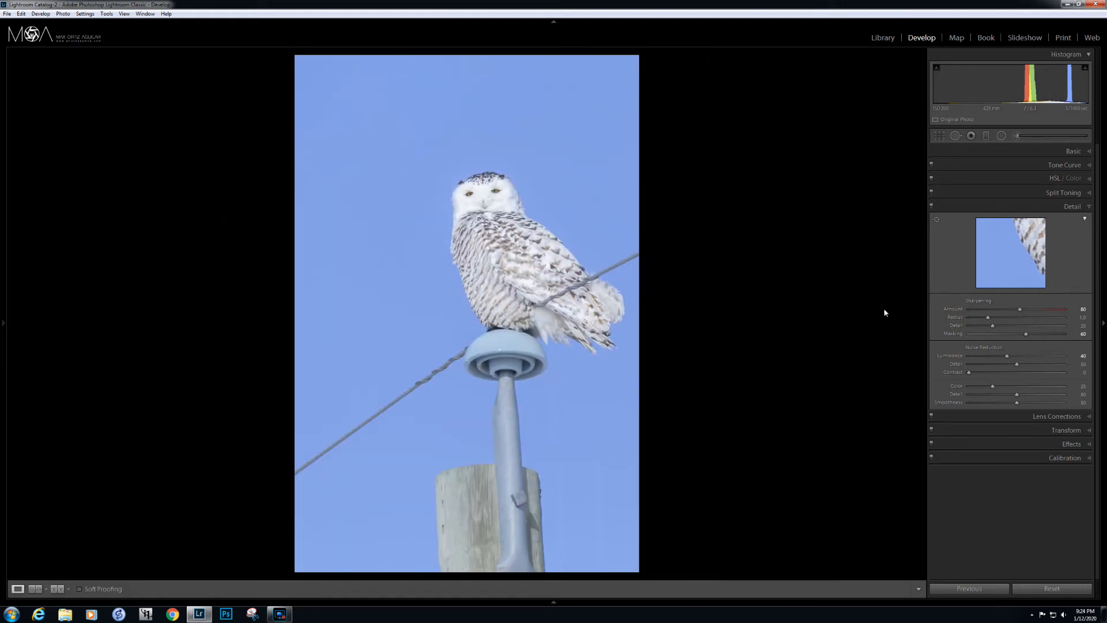
{"action": "left_click", "coordinate": [1074, 206]}
{"action": "left_click", "coordinate": [1102, 324]}
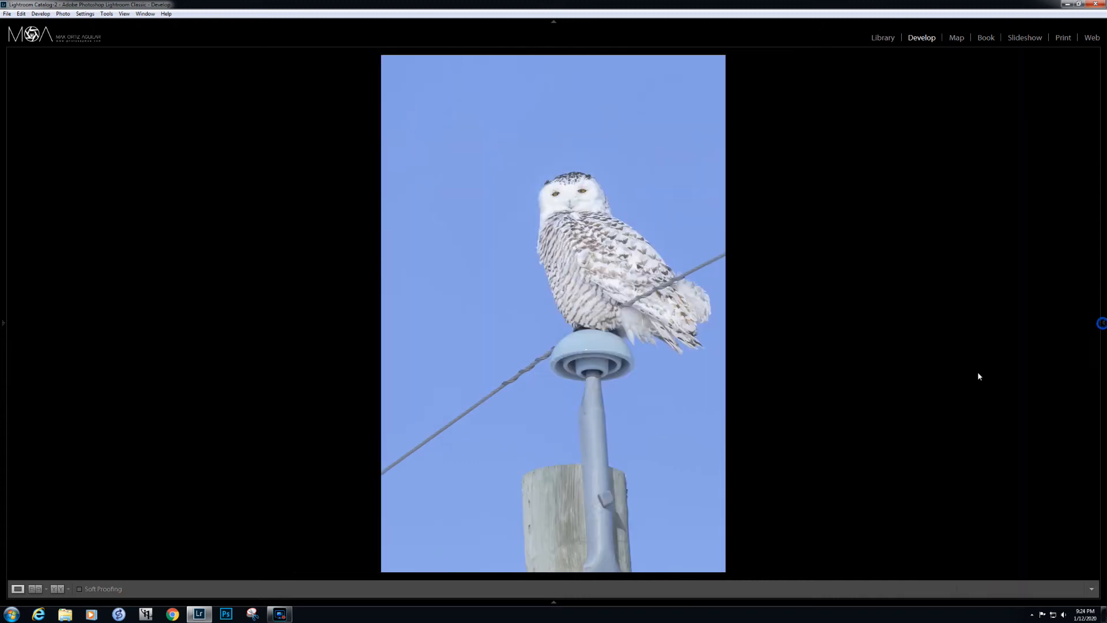
{"action": "key", "text": "y"}
{"action": "key", "text": "l"}
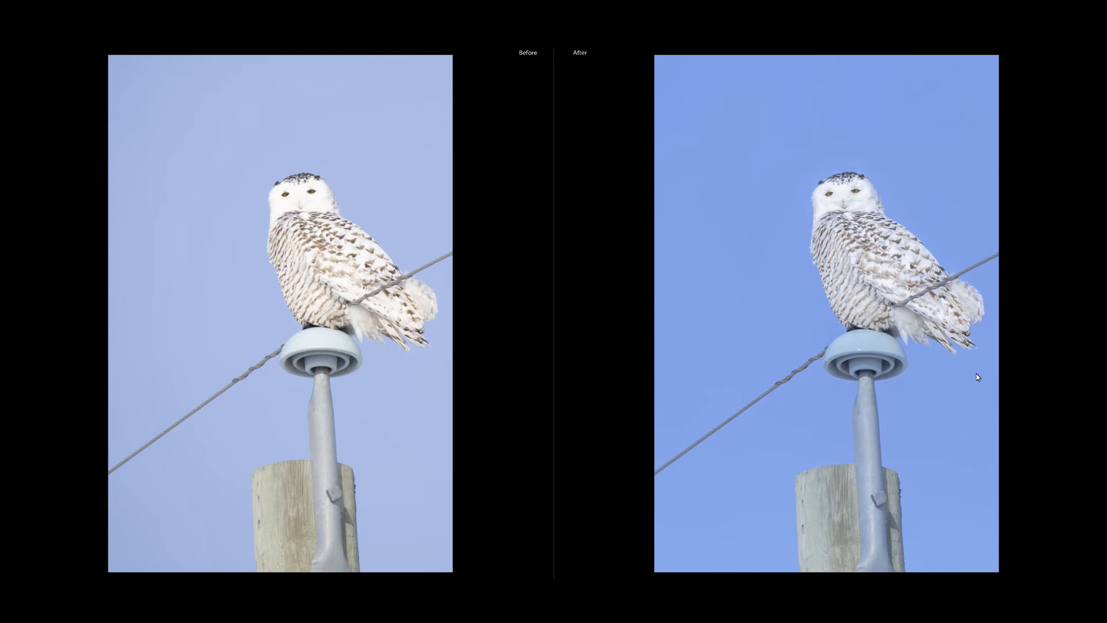
Leave the blacked-out before/after comparison and bring the adjustment controls back beside the edited photo.
{"action": "key", "text": "y"}
{"action": "key", "text": "l"}
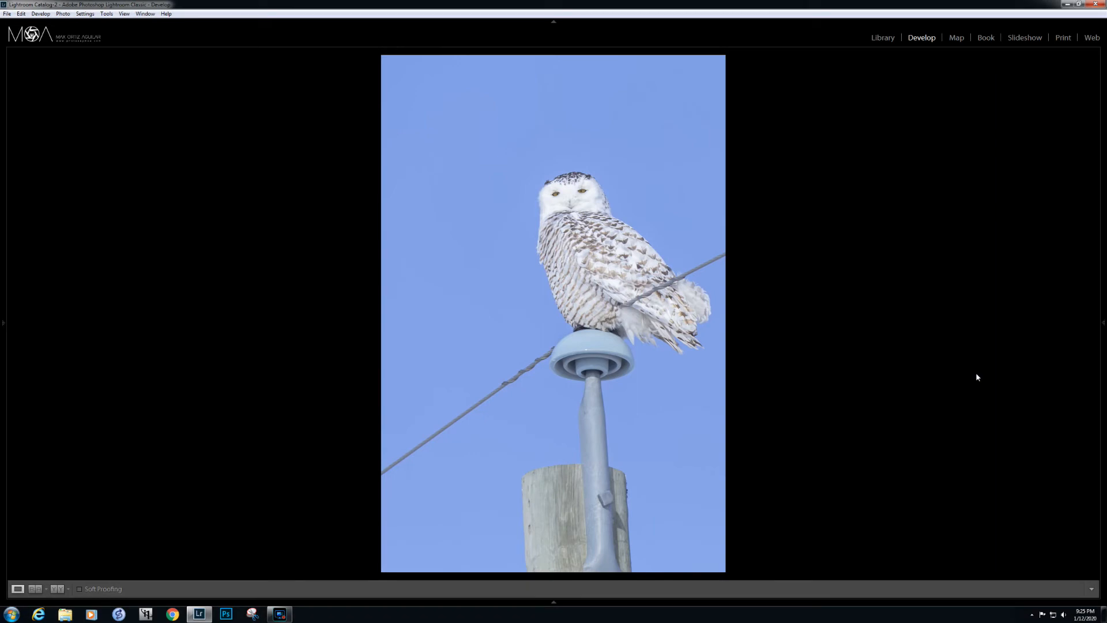
{"action": "left_click", "coordinate": [1102, 327]}
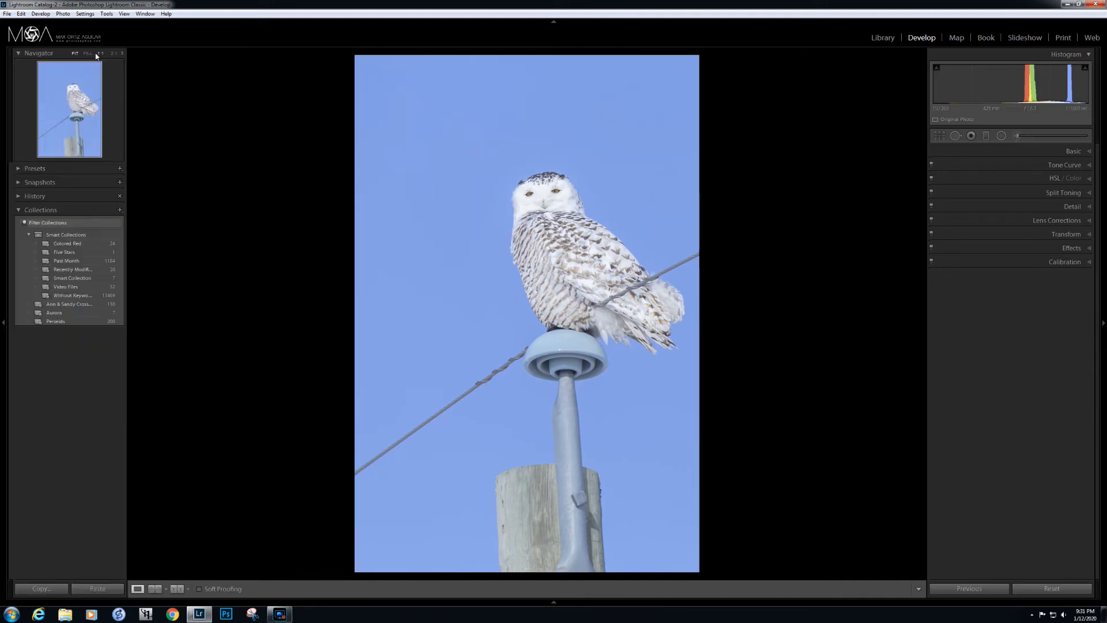
Paint an Adjustment Brush mask over the owl's eye on the left at 2:1 with brush size 2.0 and the mask overlay shown.
{"action": "left_click", "coordinate": [90, 95]}
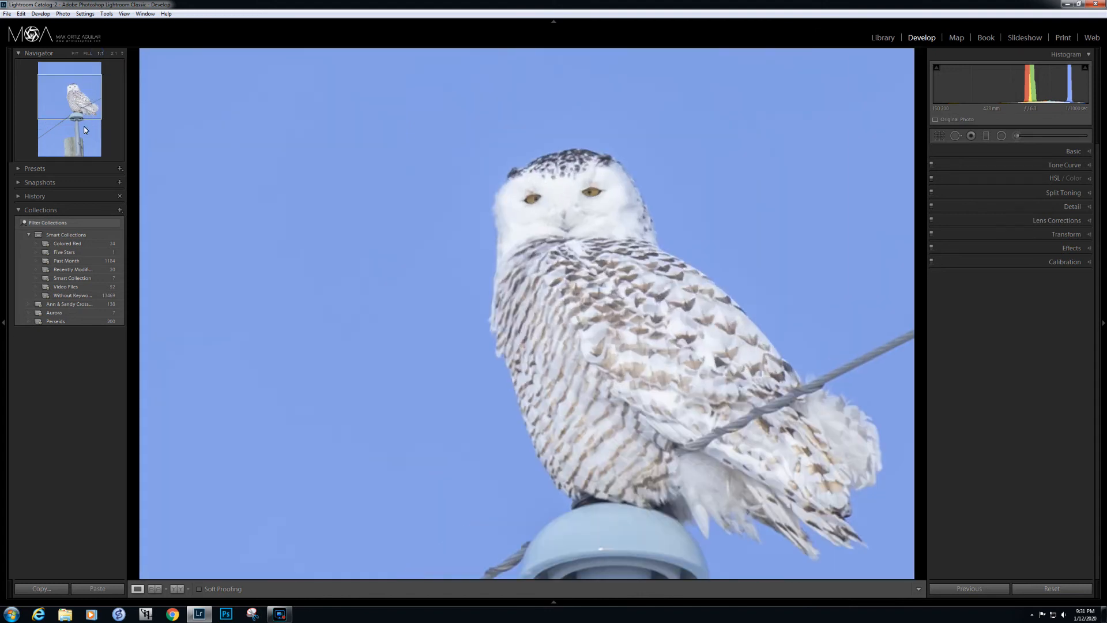
{"action": "left_click_drag", "start_coordinate": [88, 119], "coordinate": [89, 126]}
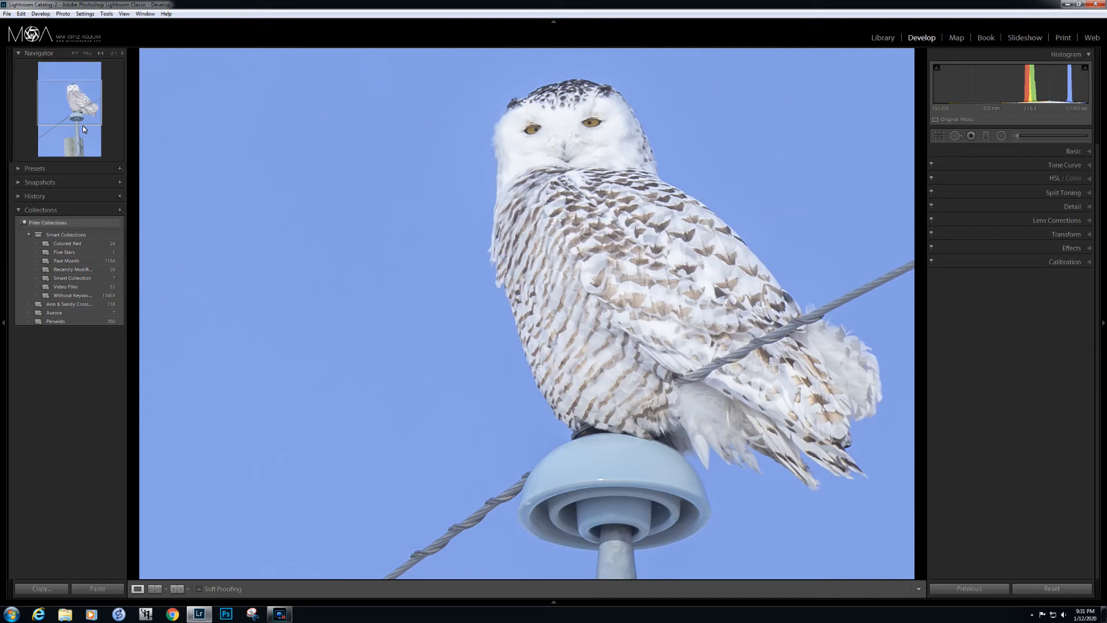
{"action": "left_click", "coordinate": [113, 53]}
{"action": "left_click_drag", "start_coordinate": [88, 95], "coordinate": [90, 84]}
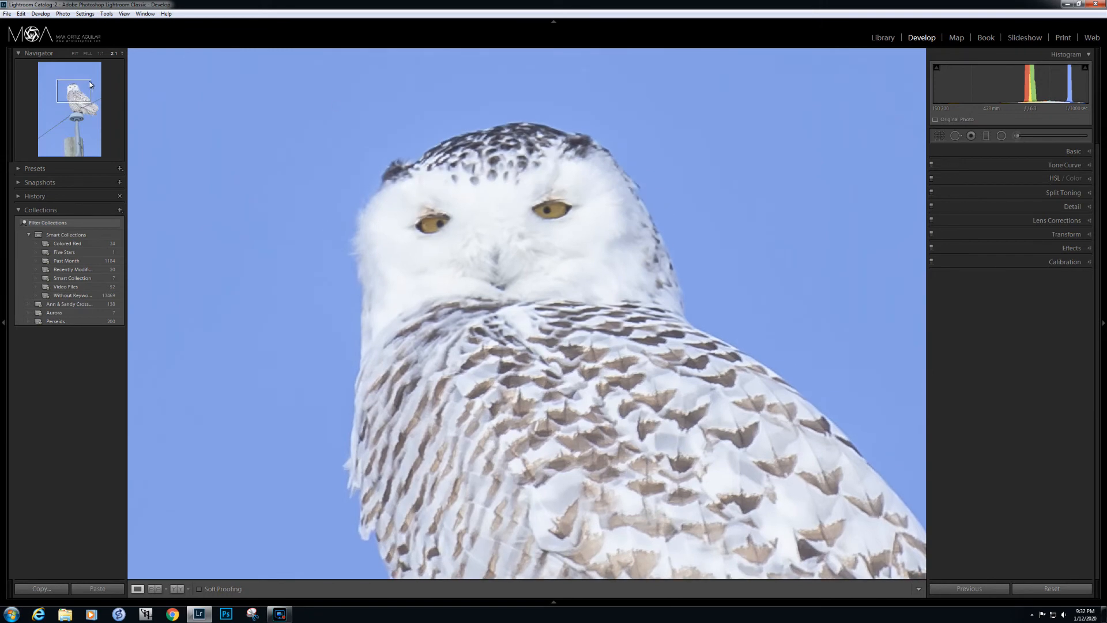
{"action": "left_click", "coordinate": [1016, 137]}
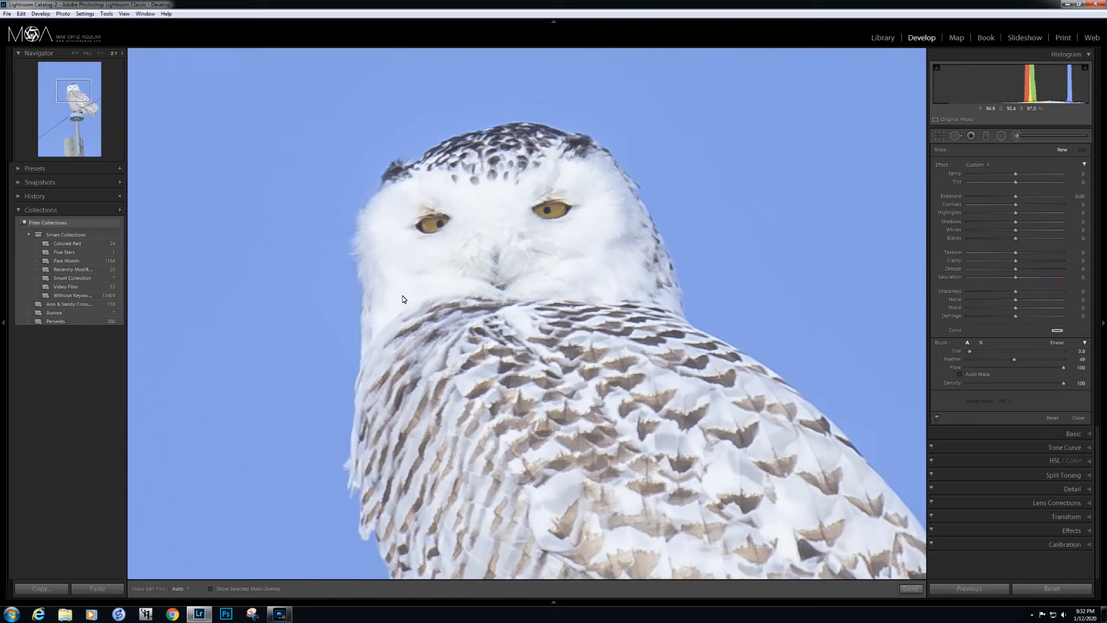
{"action": "left_click", "coordinate": [210, 589]}
{"action": "key", "text": "h"}
{"action": "left_click", "coordinate": [430, 229]}
{"action": "left_click_drag", "start_coordinate": [429, 230], "coordinate": [429, 229]}
{"action": "scroll", "coordinate": [431, 228], "scroll_direction": "down", "scroll_amount": 1}
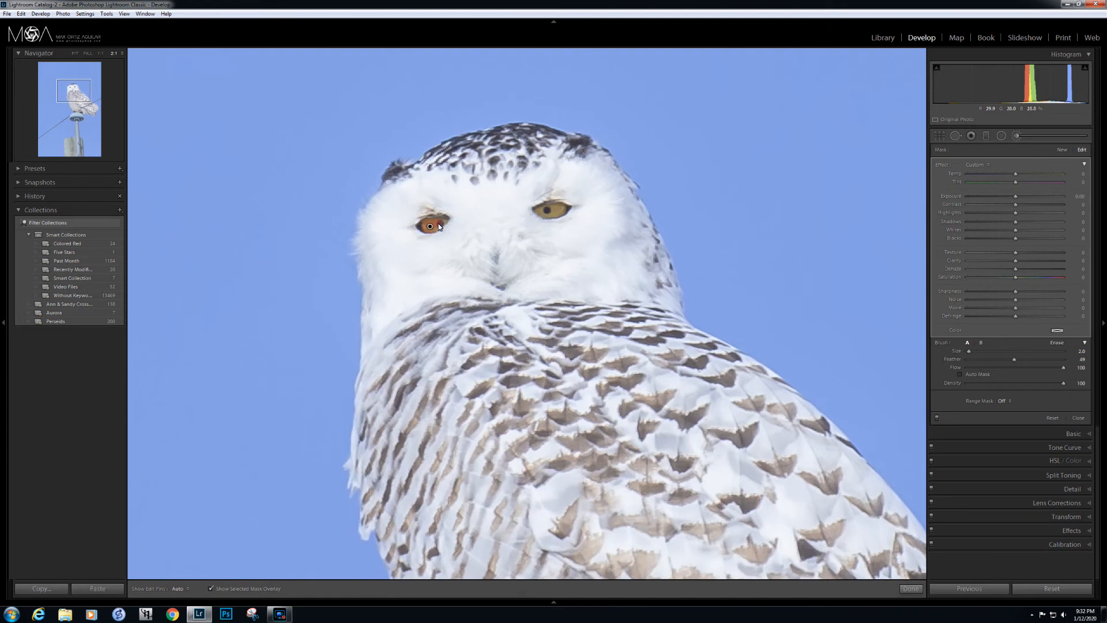
{"action": "left_click_drag", "start_coordinate": [439, 227], "coordinate": [427, 226]}
Extend the same brush mask over the owl's other eye, adjusting the brush size to fit.
{"action": "key", "text": "bracketright"}
{"action": "left_click_drag", "start_coordinate": [556, 214], "coordinate": [545, 214]}
{"action": "key", "text": "bracketleft"}
{"action": "key", "text": "h"}
{"action": "left_click", "coordinate": [547, 211]}
Check the painted coverage of both eyes by toggling the mask overlay and edit pins, and leave the overlay hidden.
{"action": "key", "text": "h"}
{"action": "key", "text": "o"}
{"action": "key", "text": "o"}
{"action": "key", "text": "o"}
{"action": "key", "text": "o"}
{"action": "key", "text": "o"}
{"action": "key", "text": "h"}
{"action": "key", "text": "o"}
{"action": "key", "text": "h"}
{"action": "key", "text": "o"}
Brighten the masked eyes with Exposure 0.33, Contrast 39 and Shadows 14 while viewing the owl at 1:1.
{"action": "left_click", "coordinate": [100, 53]}
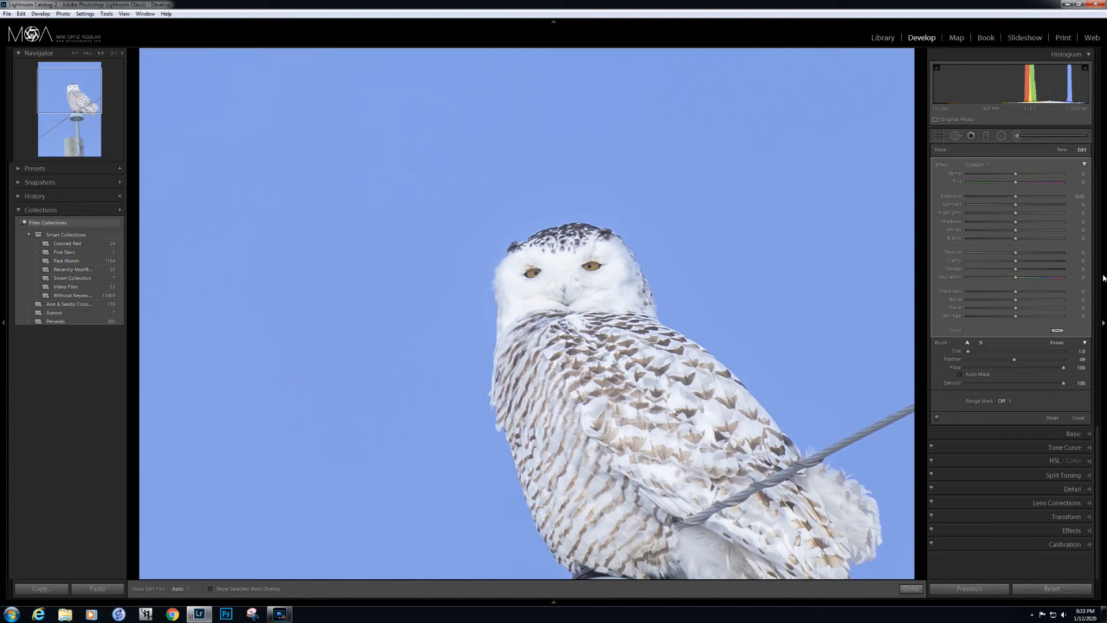
{"action": "key", "text": "shift+Up"}
{"action": "key", "text": "shift+Up"}
{"action": "key", "text": "shift"}
{"action": "key", "text": "shift+Up"}
{"action": "left_click_drag", "start_coordinate": [1038, 205], "coordinate": [1035, 205]}
{"action": "left_click_drag", "start_coordinate": [1016, 225], "coordinate": [1025, 225]}
{"action": "left_click_drag", "start_coordinate": [1025, 225], "coordinate": [1022, 225]}
Set the eye mask's Clarity to 10 and compare the owl before and after side by side.
{"action": "key", "text": "shift"}
{"action": "left_click_drag", "start_coordinate": [1033, 263], "coordinate": [1053, 263]}
{"action": "left_click_drag", "start_coordinate": [1027, 263], "coordinate": [1022, 262]}
{"action": "key", "text": "y"}
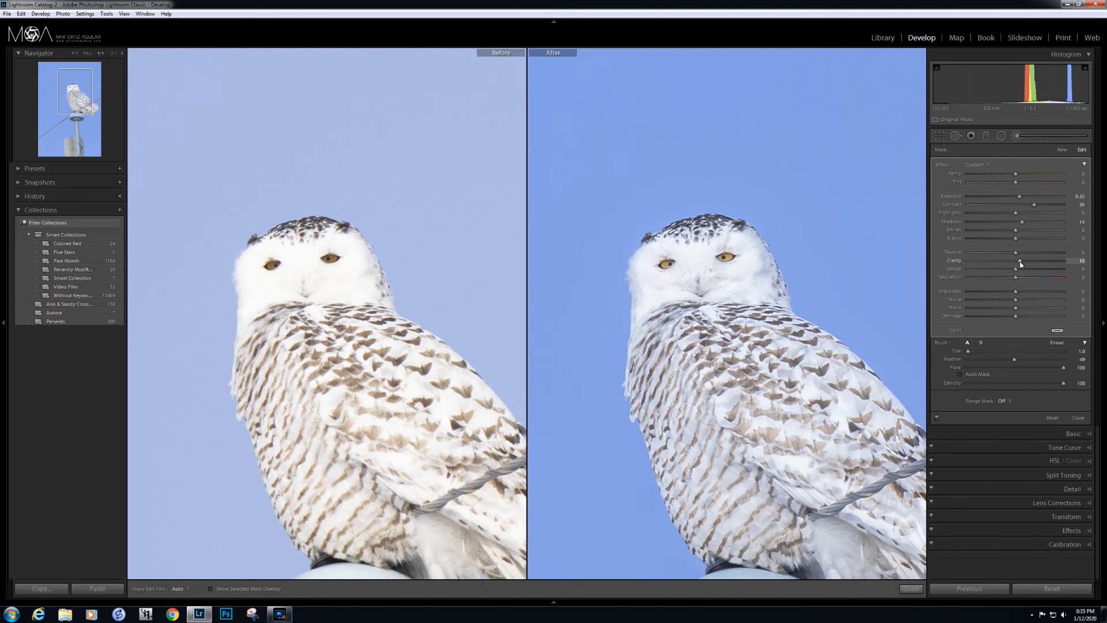
{"action": "key", "text": "y"}
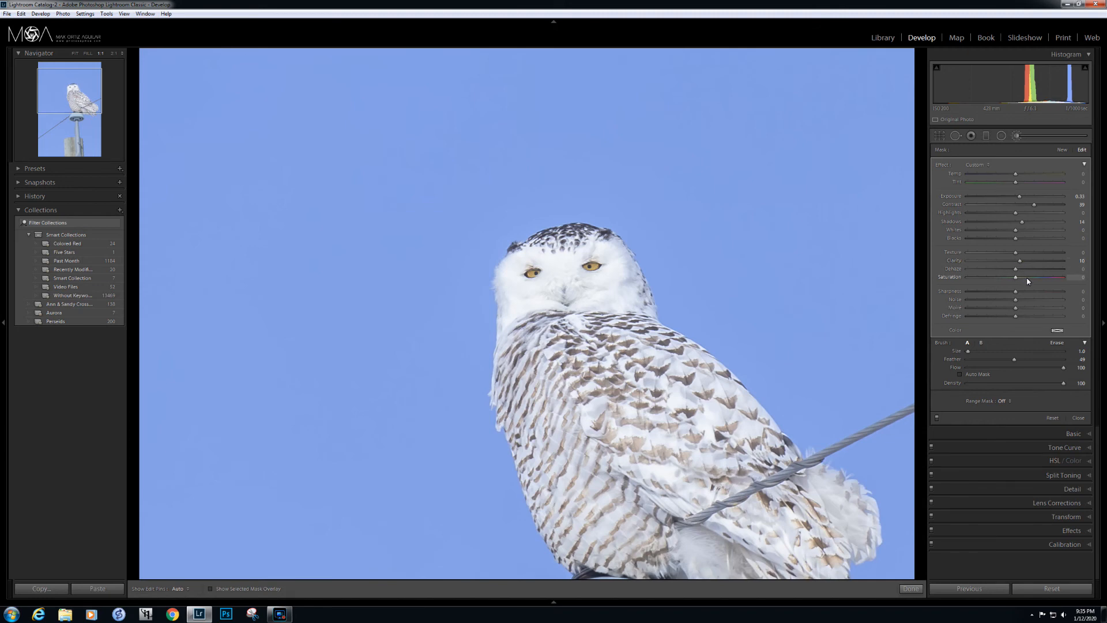
Set the eye mask's Saturation to 40.
{"action": "key", "text": "shift"}
{"action": "left_click_drag", "start_coordinate": [1040, 278], "coordinate": [1036, 278]}
{"action": "left_click_drag", "start_coordinate": [1036, 277], "coordinate": [1036, 277]}
Set the eye mask's Noise reduction to 67, judging the eyes at 2:1.
{"action": "left_click_drag", "start_coordinate": [1016, 300], "coordinate": [1064, 302]}
{"action": "left_click", "coordinate": [113, 53]}
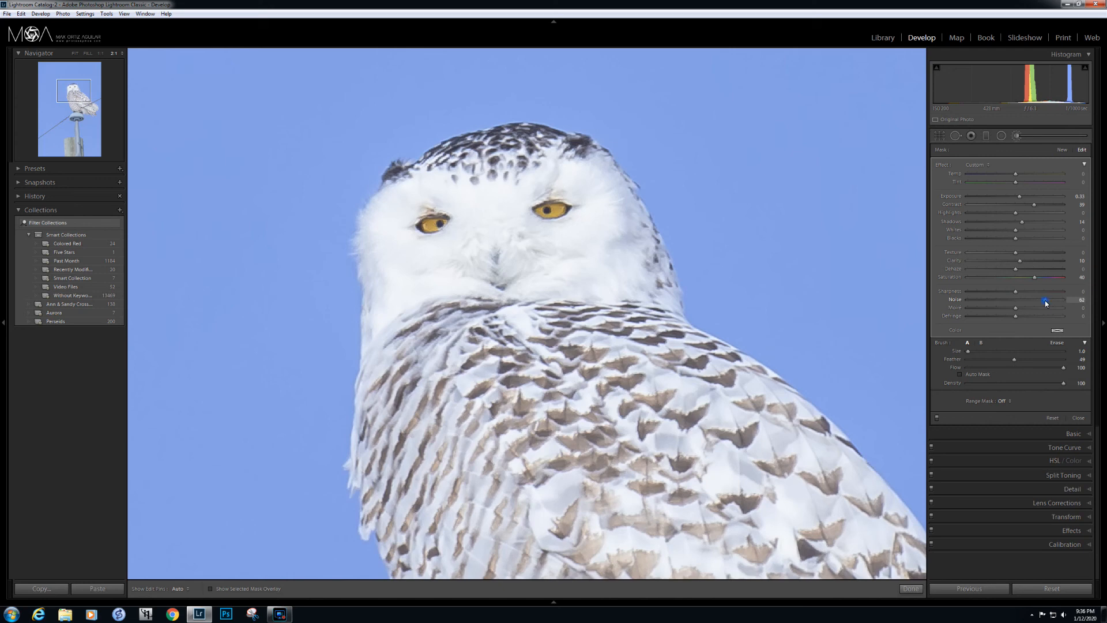
{"action": "left_click_drag", "start_coordinate": [1045, 302], "coordinate": [1043, 302]}
{"action": "left_click", "coordinate": [99, 53]}
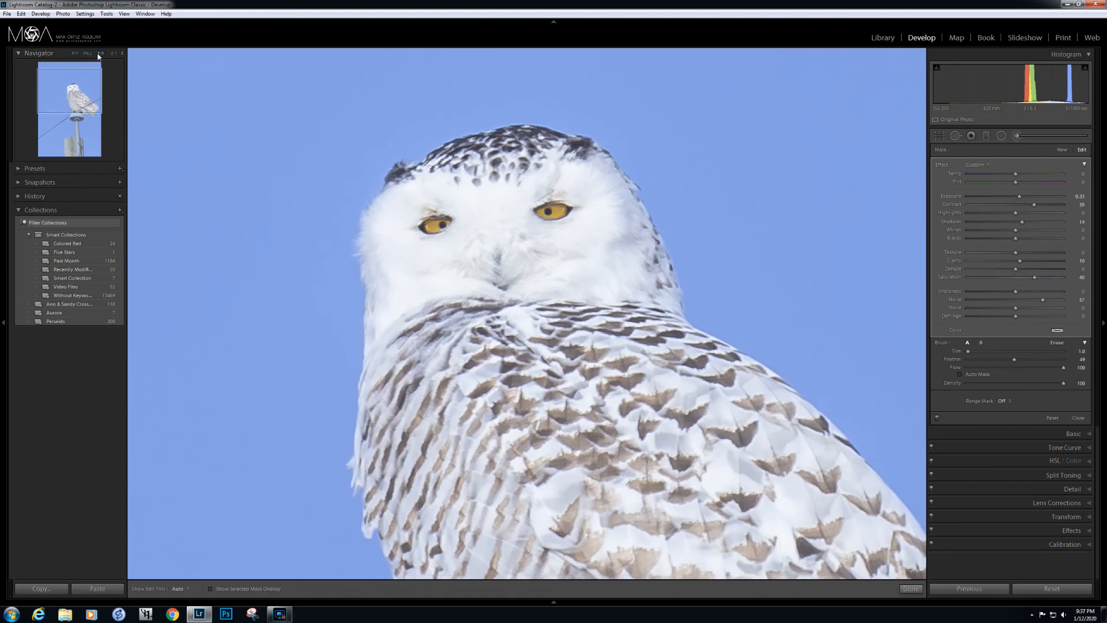
Compare the eye enhancement before and after at 1:1, fit the whole photo in view and finish the brush edit.
{"action": "key", "text": "y"}
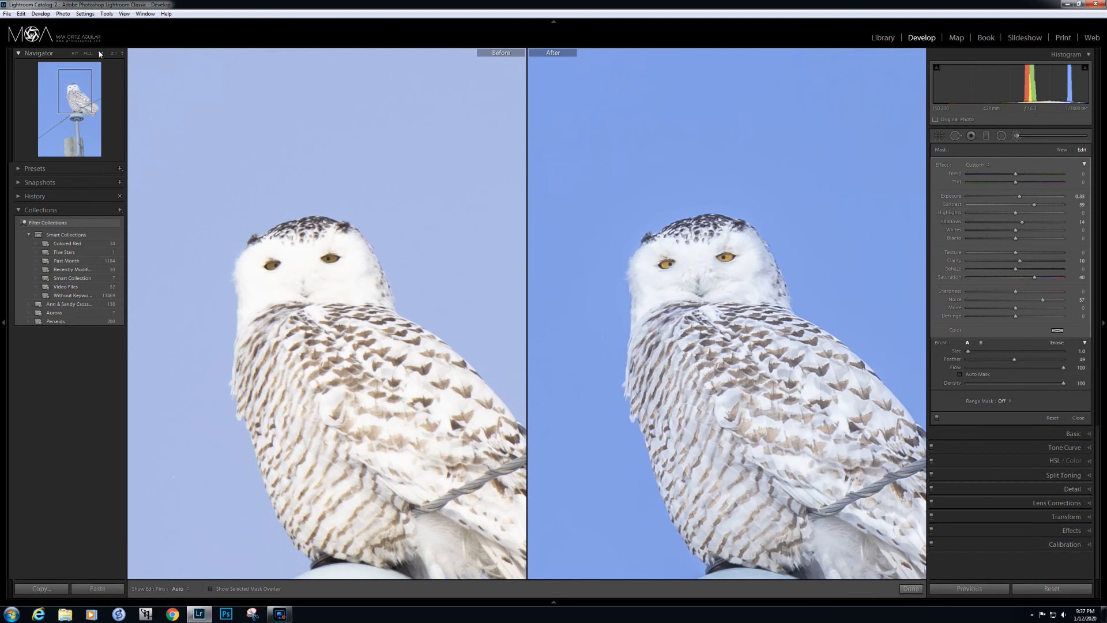
{"action": "key", "text": "y"}
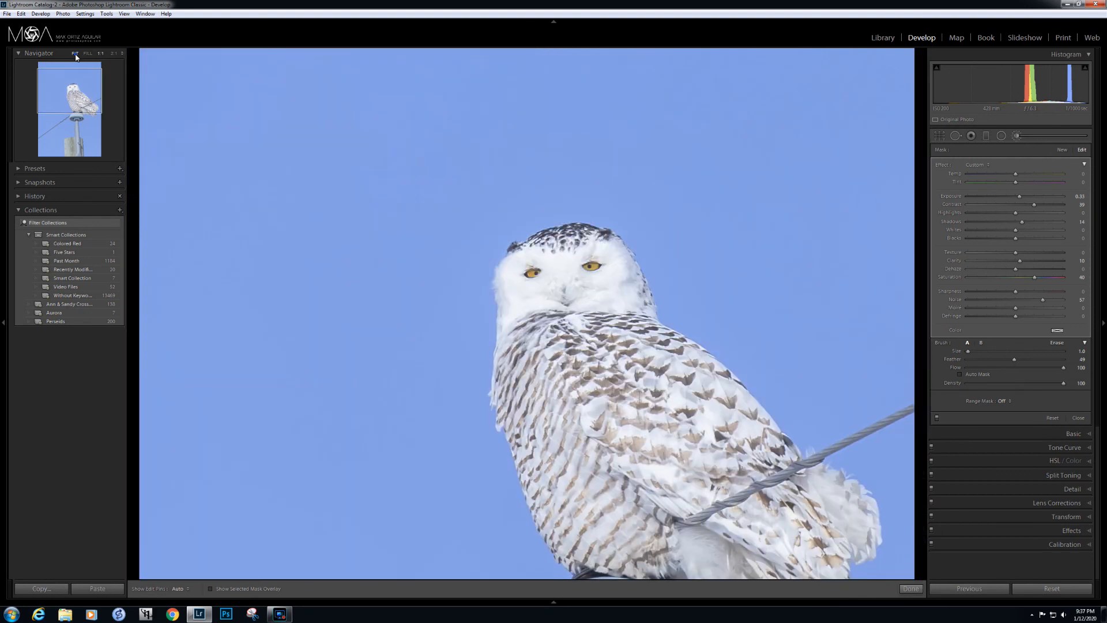
{"action": "left_click", "coordinate": [75, 54]}
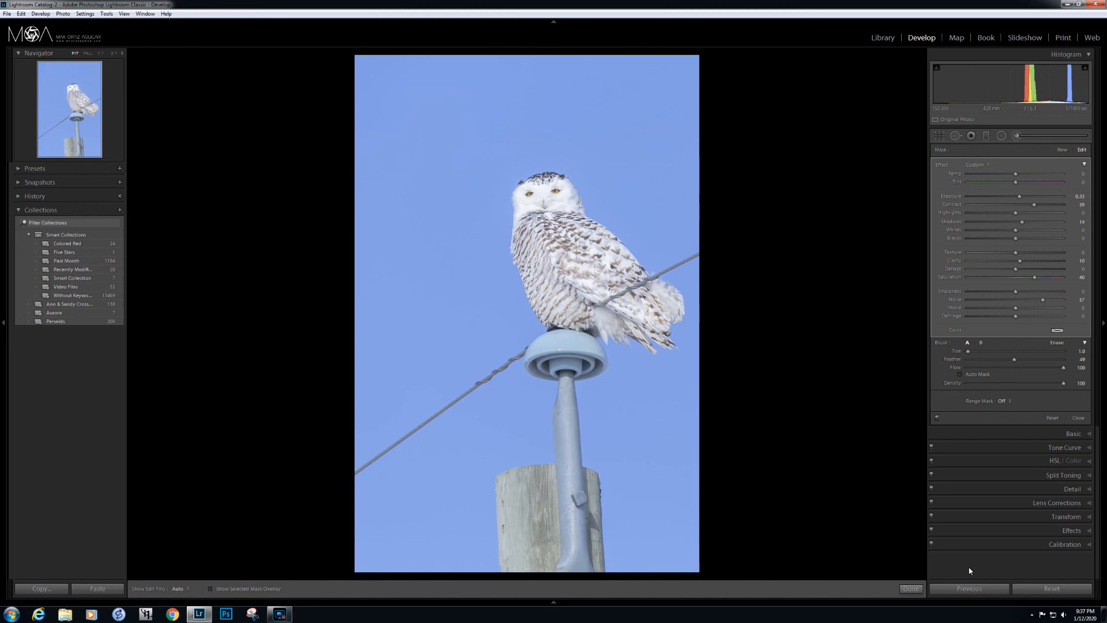
{"action": "left_click", "coordinate": [913, 589]}
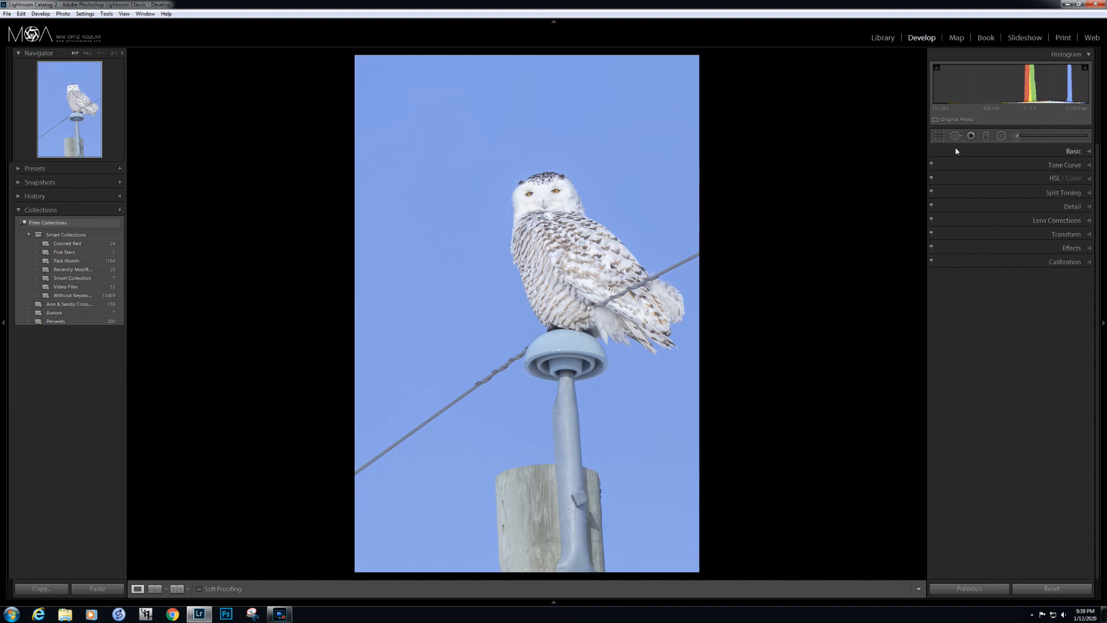
Draw a Radial Filter ellipse around the owl and centre it on the bird's body.
{"action": "left_click", "coordinate": [1001, 136]}
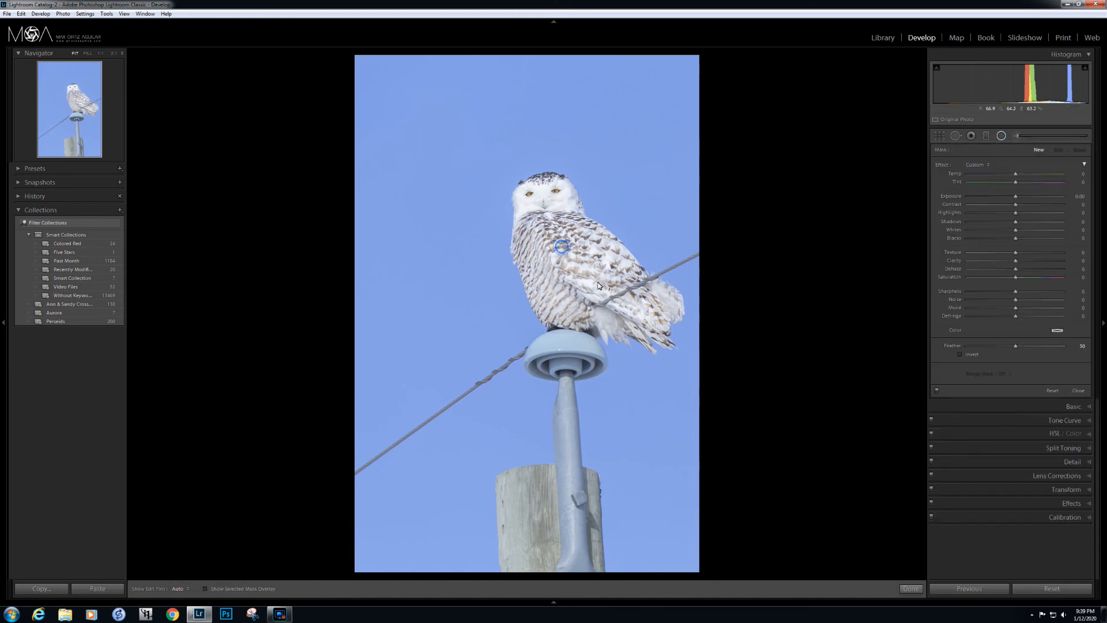
{"action": "left_click_drag", "start_coordinate": [665, 344], "coordinate": [687, 361]}
{"action": "mouse_move", "coordinate": [565, 247]}
{"action": "left_mouse_down"}
{"action": "mouse_move", "coordinate": [574, 260]}
{"action": "mouse_move", "coordinate": [566, 257]}
{"action": "left_mouse_up"}
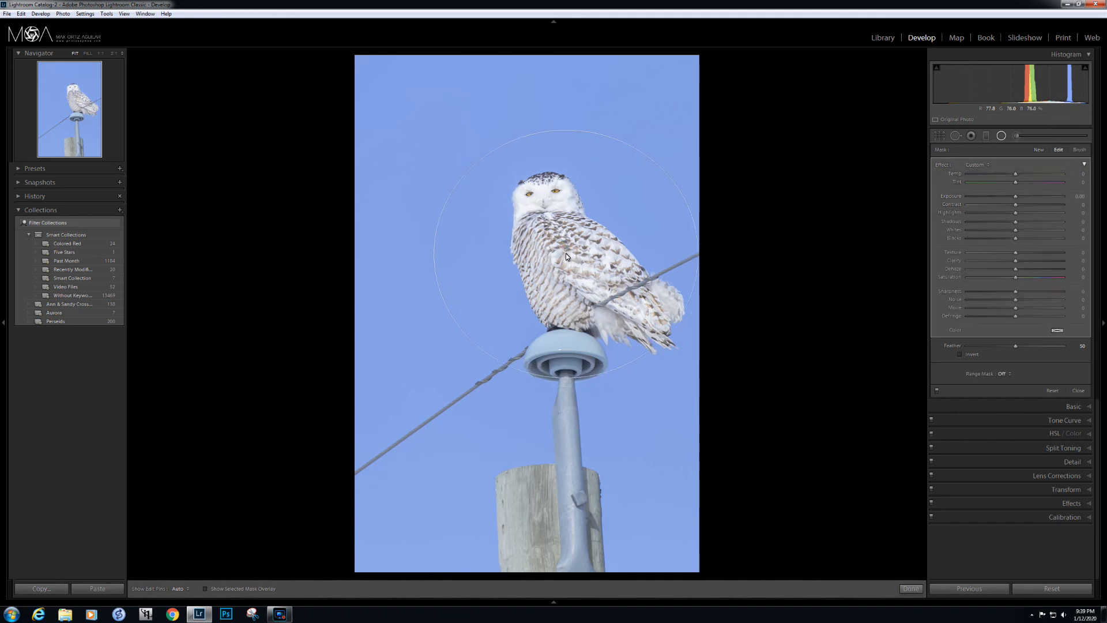
{"action": "mouse_move", "coordinate": [566, 254]}
Check the radial mask with the overlay shown, try a higher Feather, and reset Feather to 50.
{"action": "left_click", "coordinate": [246, 589]}
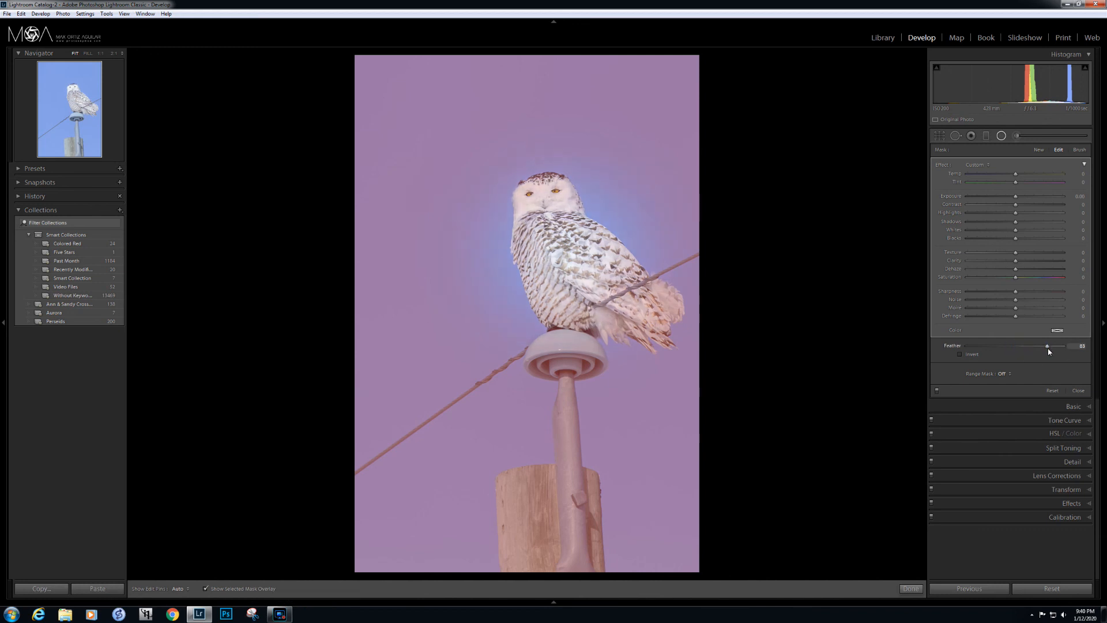
{"action": "left_click_drag", "start_coordinate": [1006, 353], "coordinate": [1046, 352]}
{"action": "double_click", "coordinate": [1045, 349]}
{"action": "left_click", "coordinate": [236, 589]}
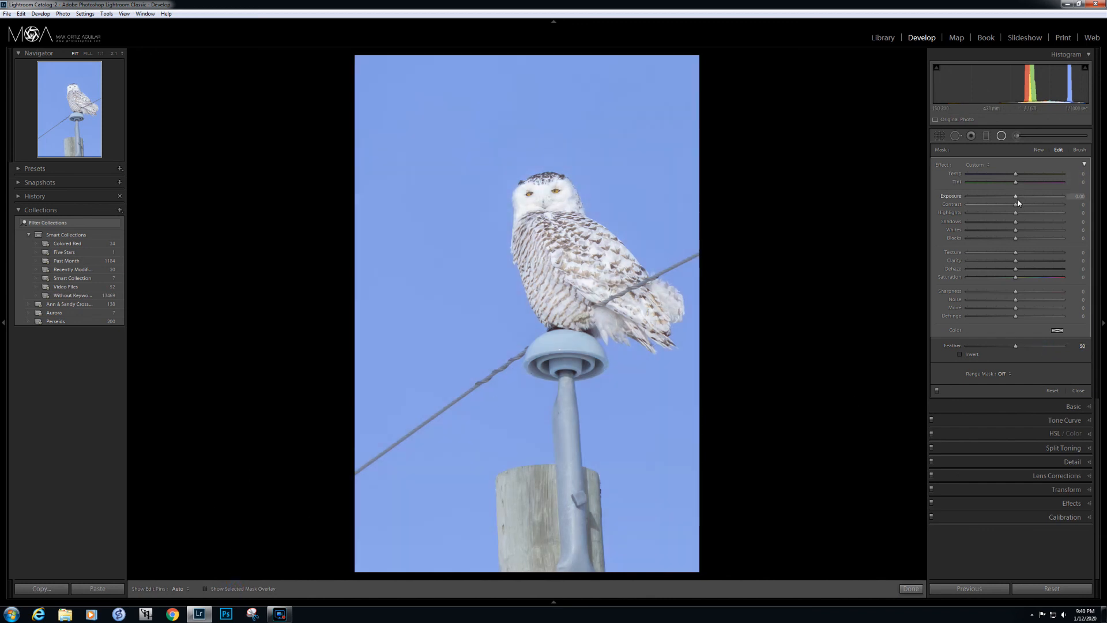
Try darkening the surroundings of the owl with radial filter Exposure down to -2.31, and reset the Exposure.
{"action": "key", "text": "shift"}
{"action": "key", "text": "shift+Down"}
{"action": "key", "text": "shift+Down"}
{"action": "key", "text": "shift+Down"}
{"action": "key", "text": "shift+Down"}
{"action": "key", "text": "shift+Down"}
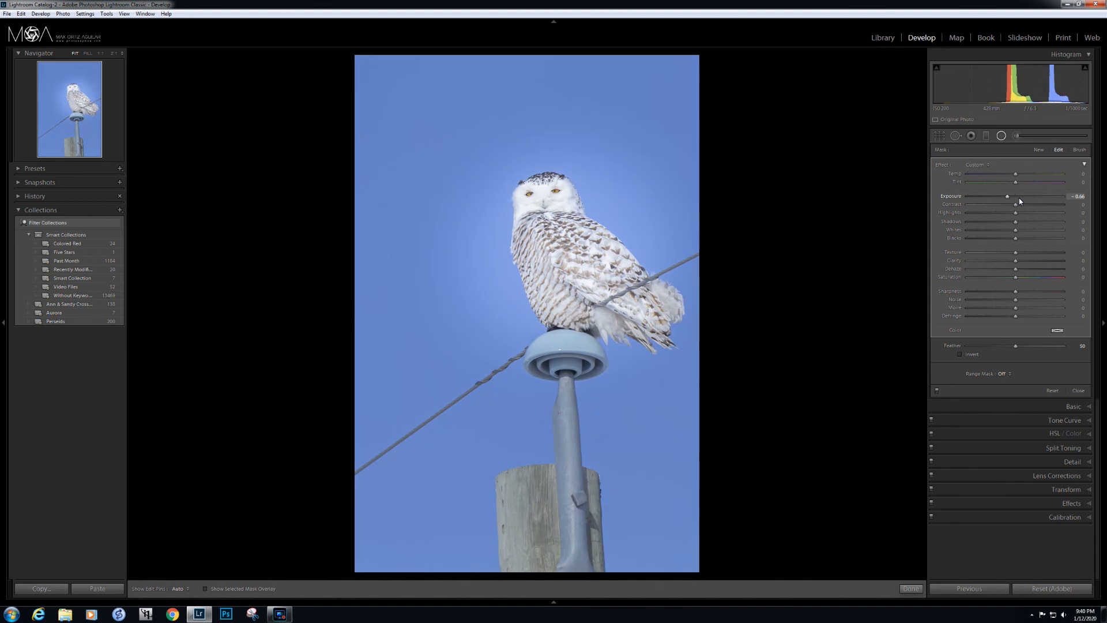
{"action": "key", "text": "backslash"}
{"action": "key", "text": "backslash"}
{"action": "key", "text": "shift+Down"}
{"action": "key", "text": "shift+Down"}
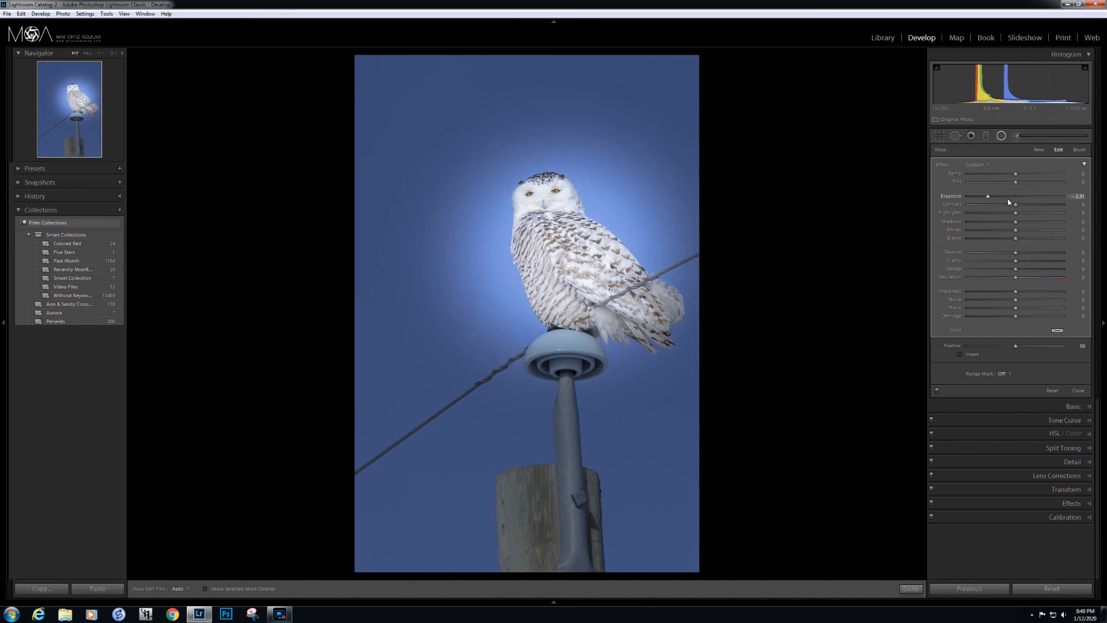
{"action": "double_click", "coordinate": [988, 197]}
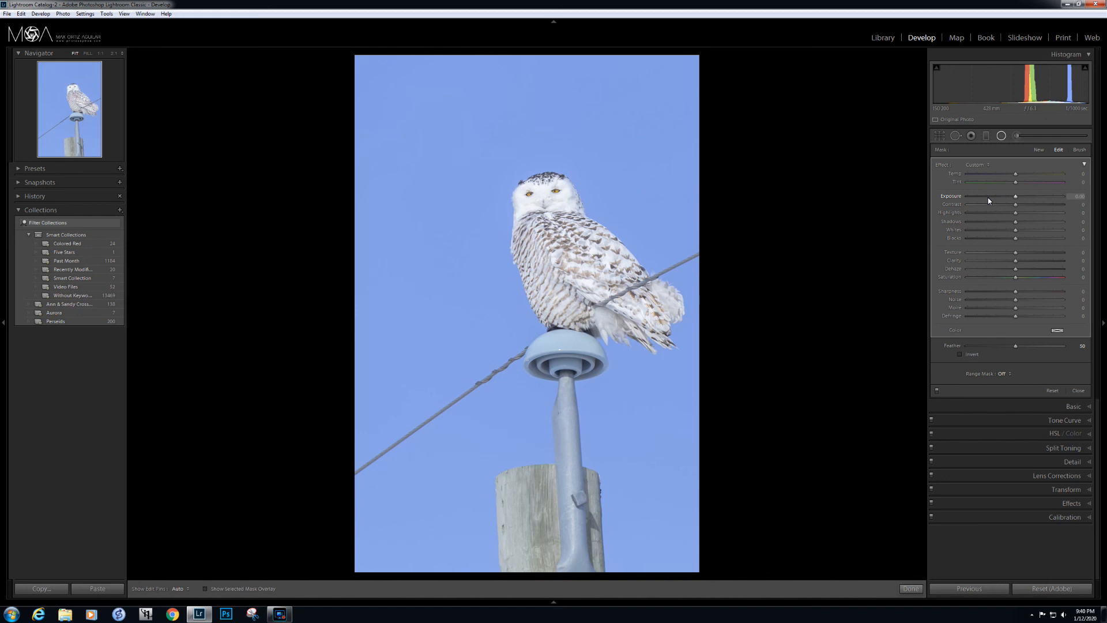
Set the radial filter's Exposure to -0.33 to darken the area around the owl, and finish the filter.
{"action": "scroll", "coordinate": [988, 198], "scroll_direction": "down", "scroll_amount": 1}
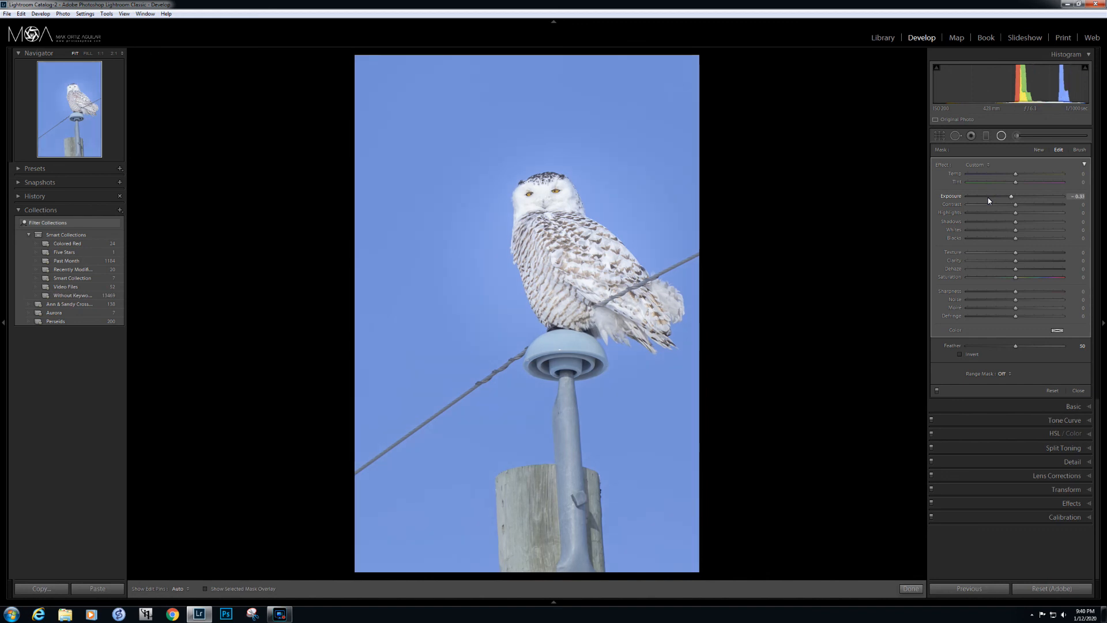
{"action": "key", "text": "shift+Down"}
{"action": "key", "text": "shift+Up"}
{"action": "left_click", "coordinate": [911, 589]}
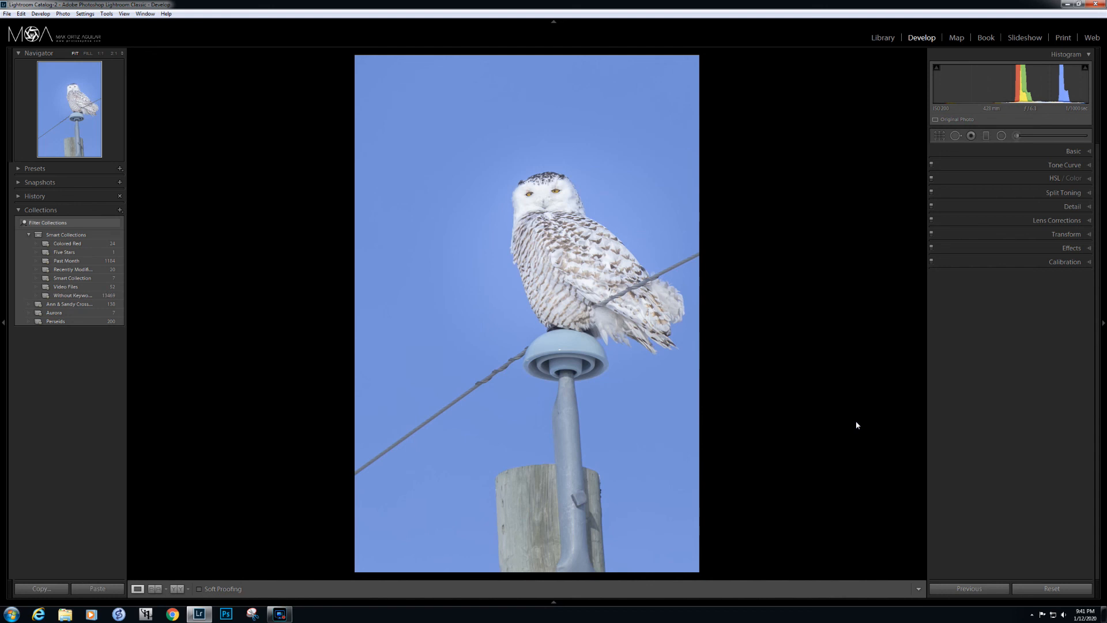
Compare the whole photo before and after with the interface blacked out, and return to the normal single-photo view.
{"action": "key", "text": "y"}
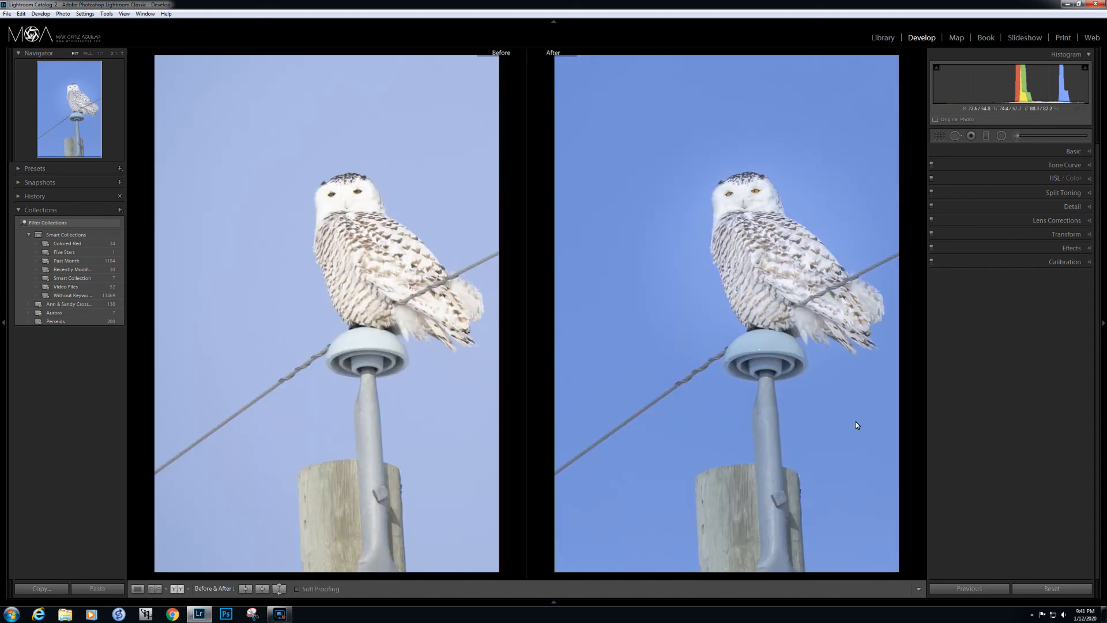
{"action": "key", "text": "l"}
{"action": "key", "text": "l"}
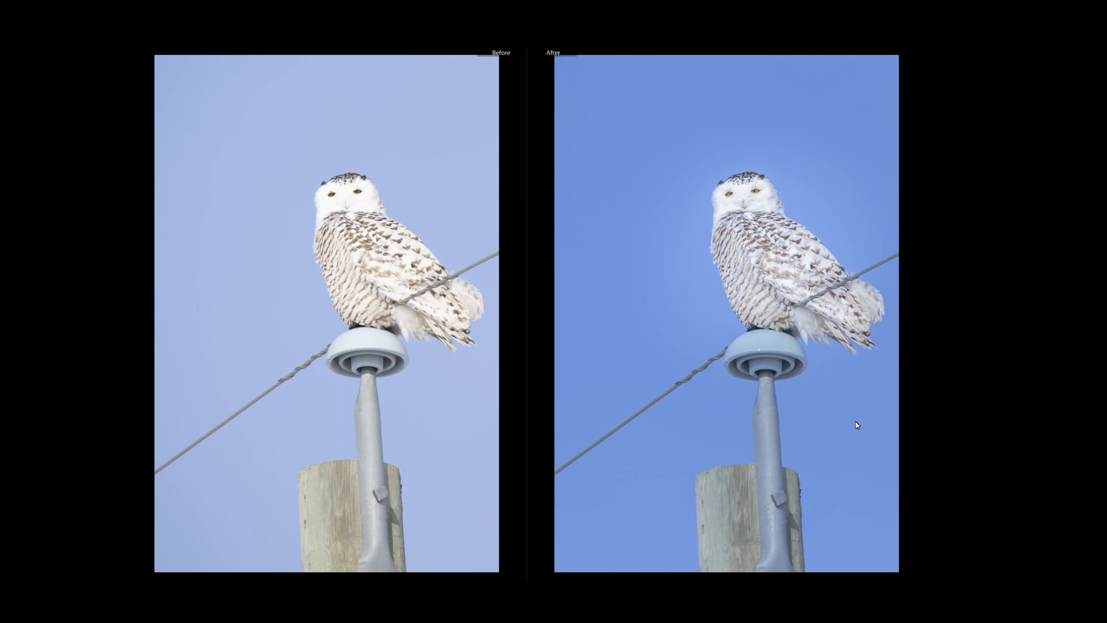
{"action": "key", "text": "y"}
{"action": "key", "text": "l"}
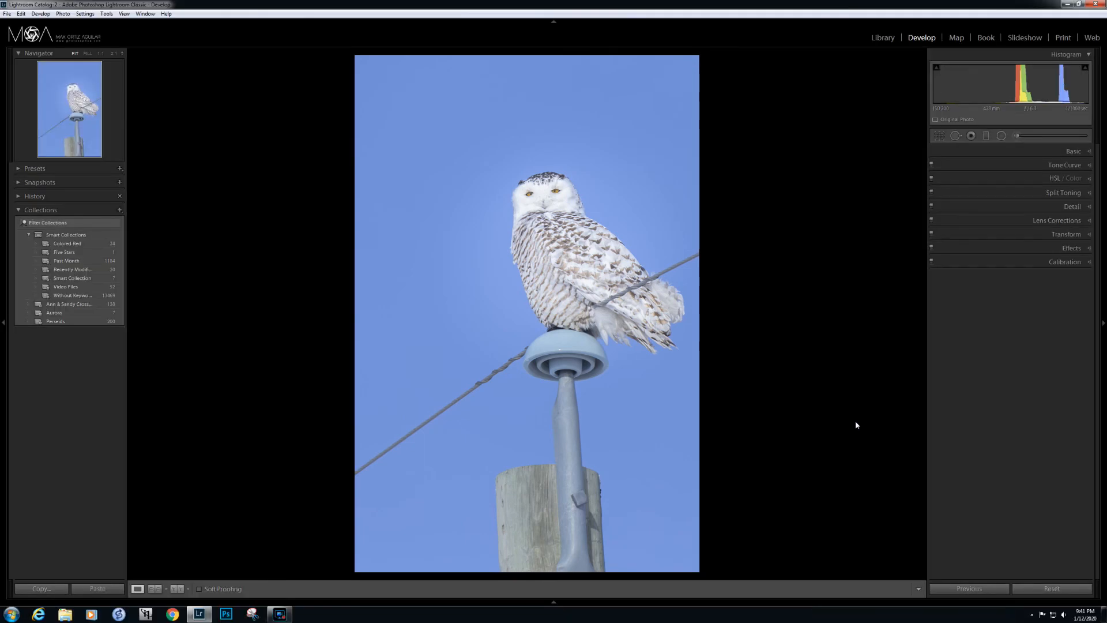